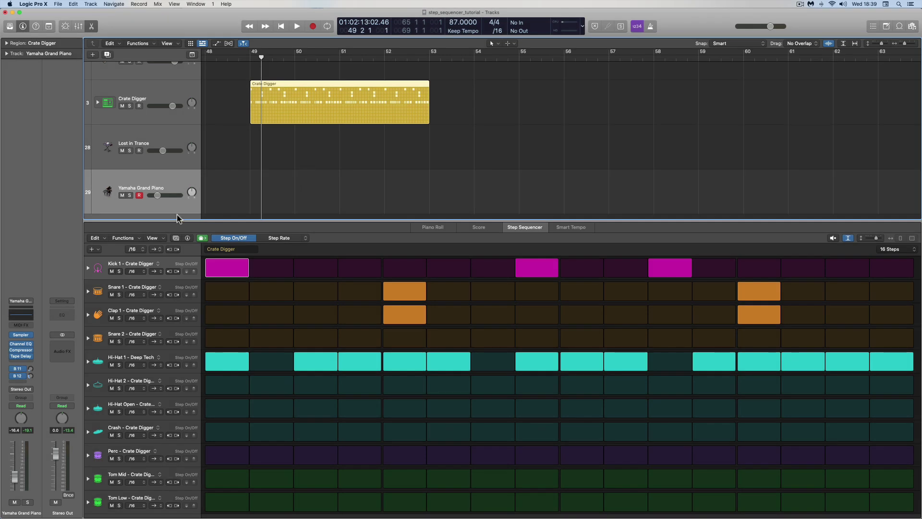
click(124, 238)
click(128, 239)
click(153, 237)
click(119, 249)
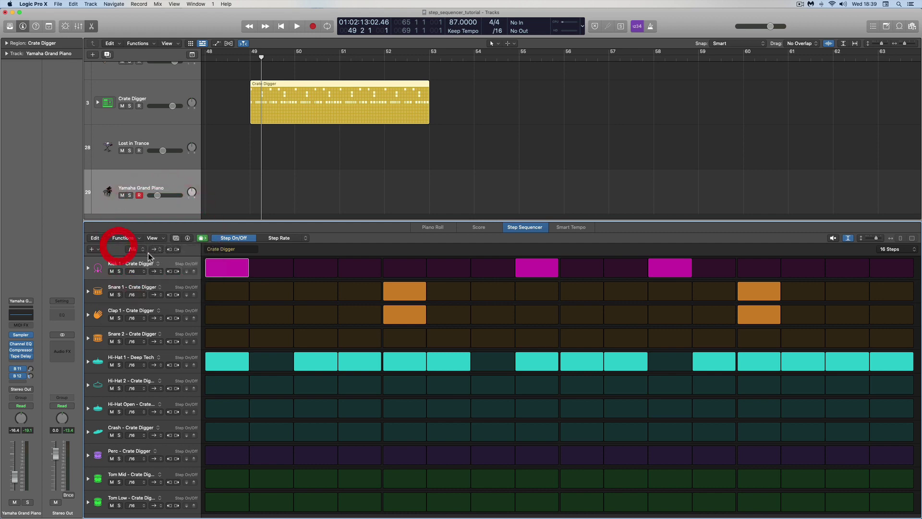
right_click(164, 259)
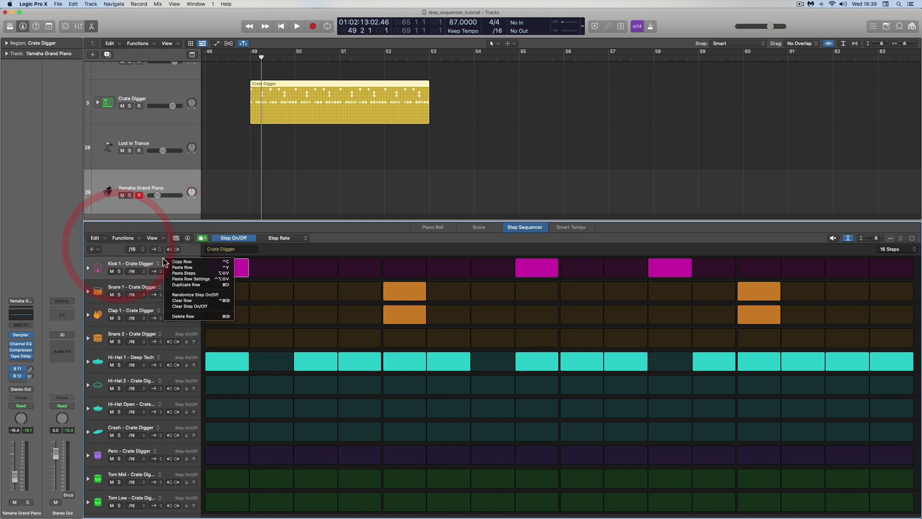
click(274, 229)
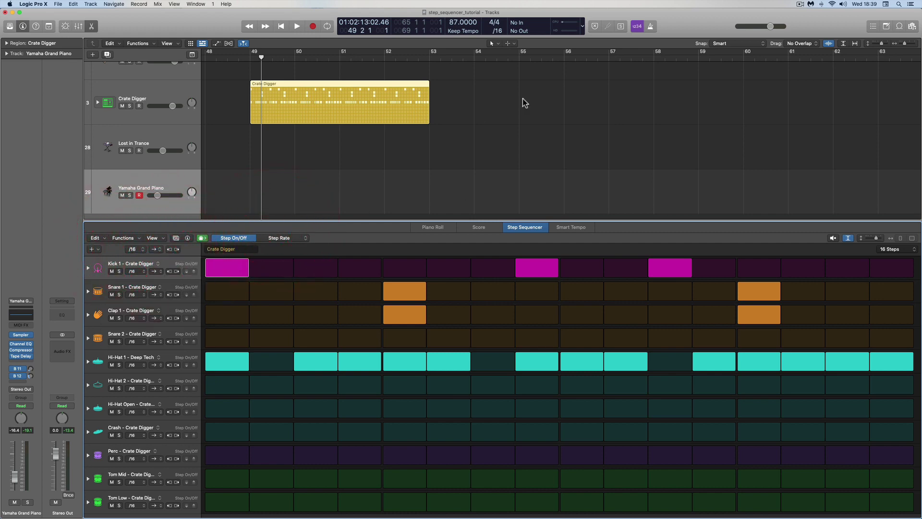
Step: Create an empty pattern region on the Yamaha Grand Piano track at bar 54
click(474, 57)
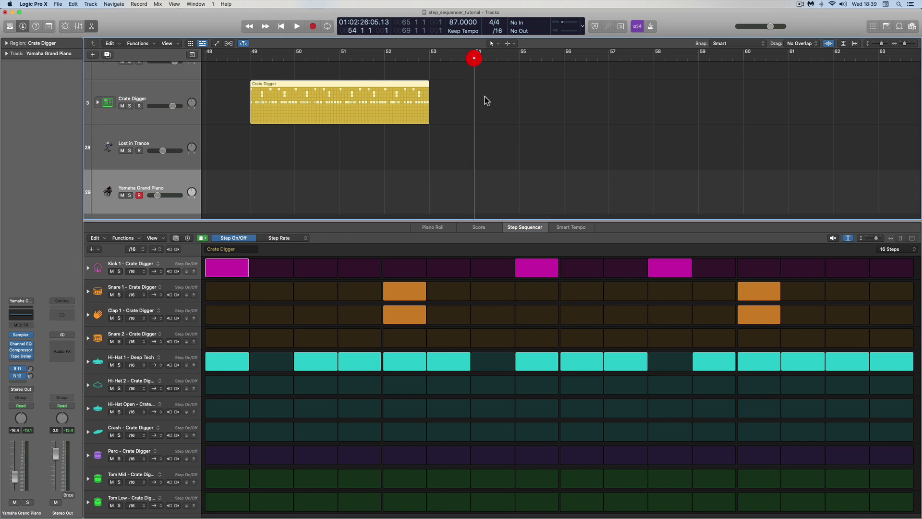
right_click(489, 189)
click(495, 188)
Step: Look through the scale templates in the pattern browser and hide the browser again
click(176, 237)
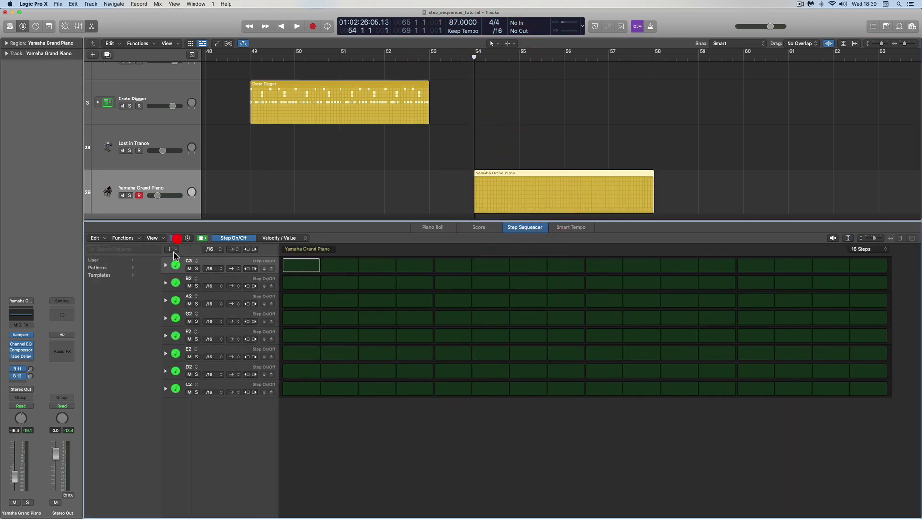
click(112, 275)
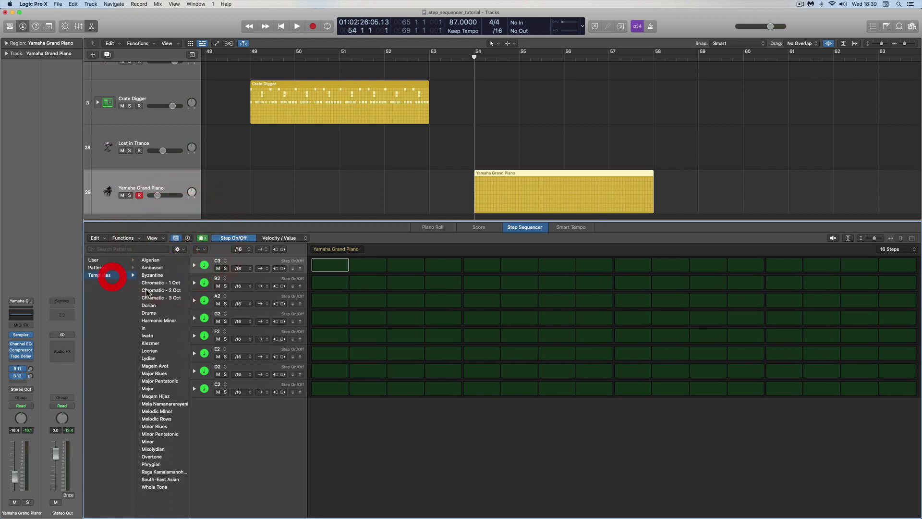
click(176, 238)
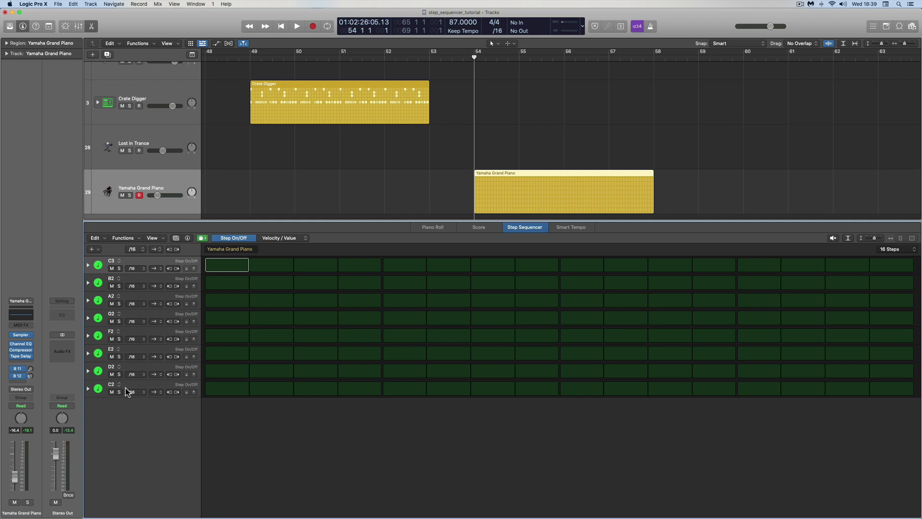
Step: Turn on steps 1, 3, 5 and 7 in the C3 row of the piano pattern
click(229, 266)
click(311, 265)
click(398, 266)
click(494, 266)
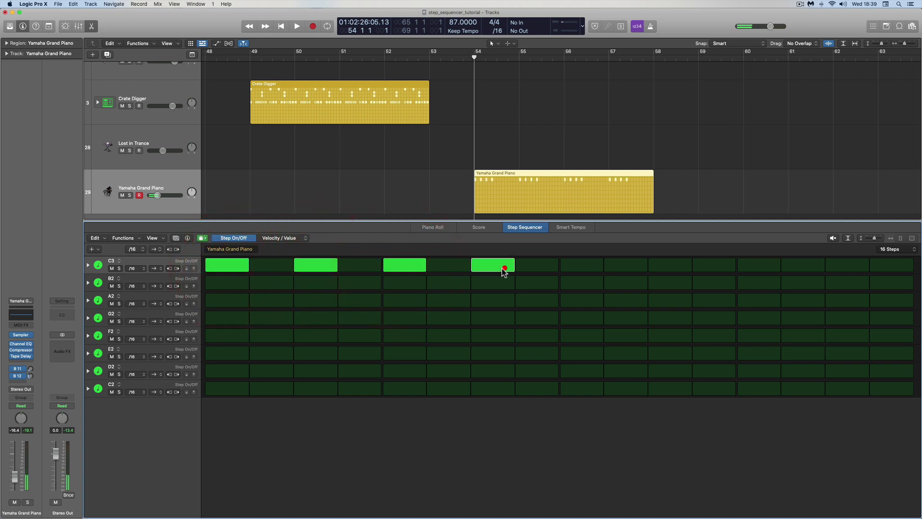
Step: Switch to velocity editing with taller rows and lower the velocities of steps 2 to 5 in the C3 row
click(294, 238)
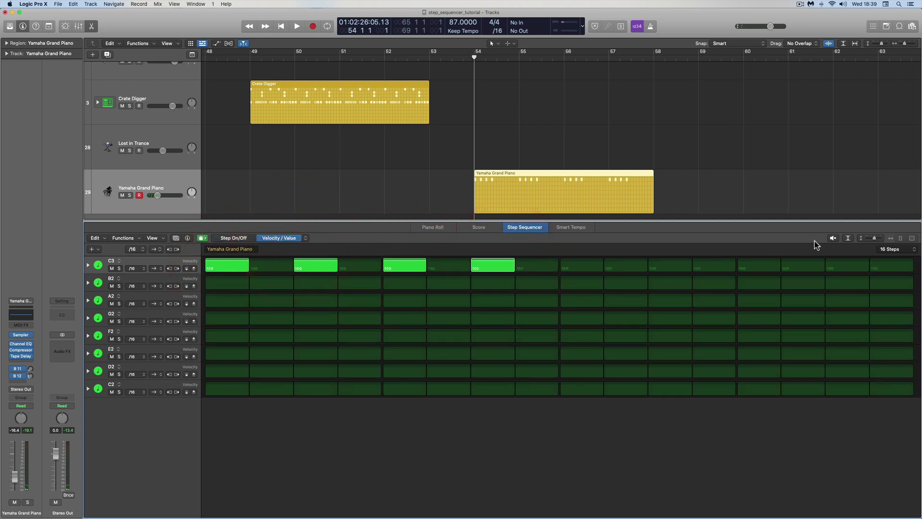
drag(874, 237, 877, 238)
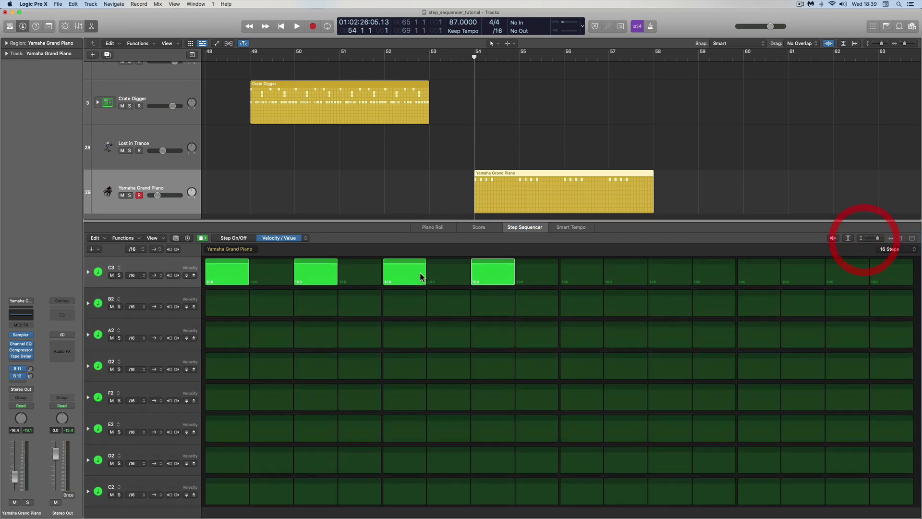
drag(403, 267, 359, 278)
drag(266, 270, 335, 272)
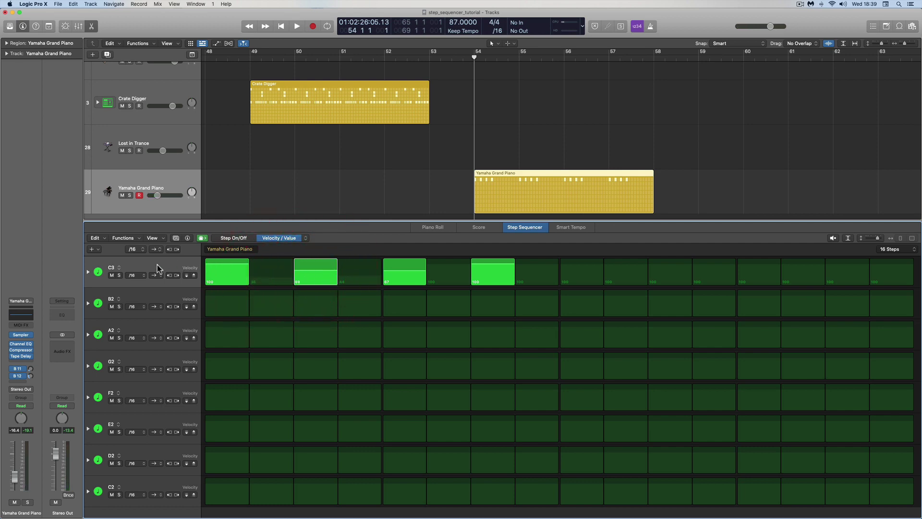
Step: Set the C3 row's step rate to /8 and its playback direction to backward
click(140, 276)
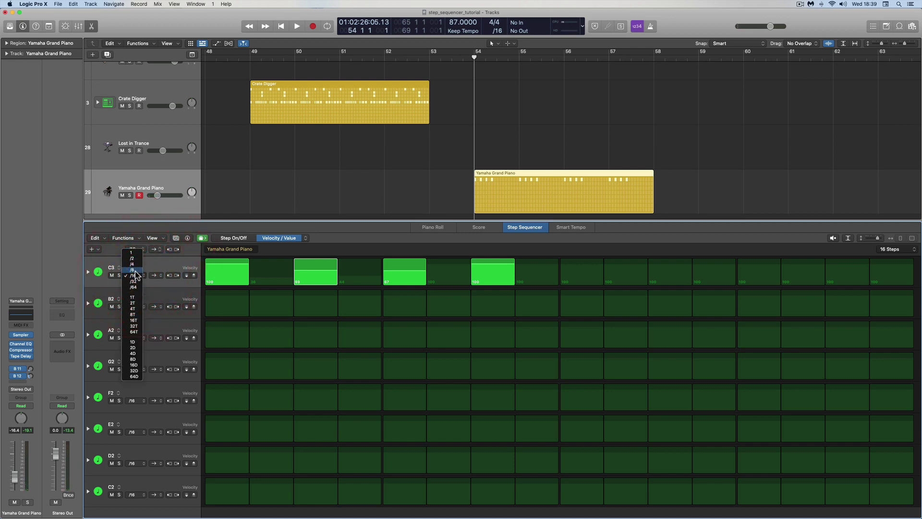
click(149, 263)
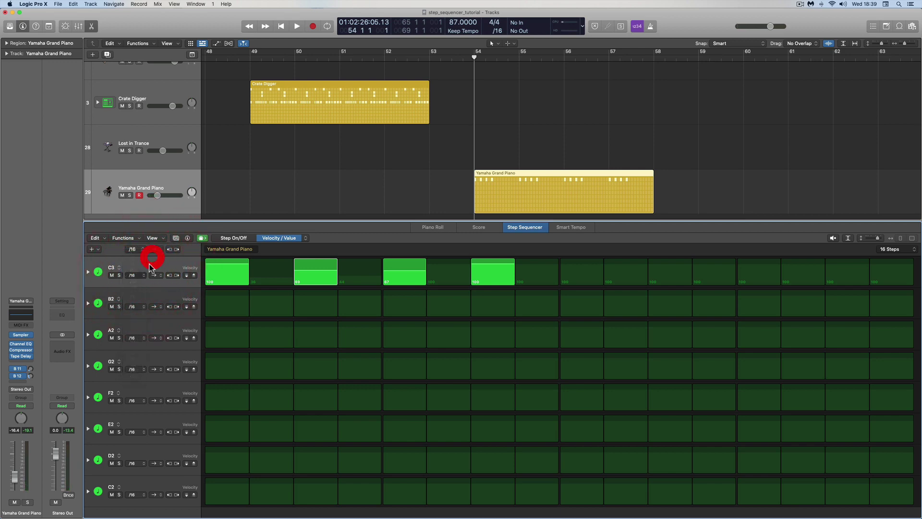
click(141, 274)
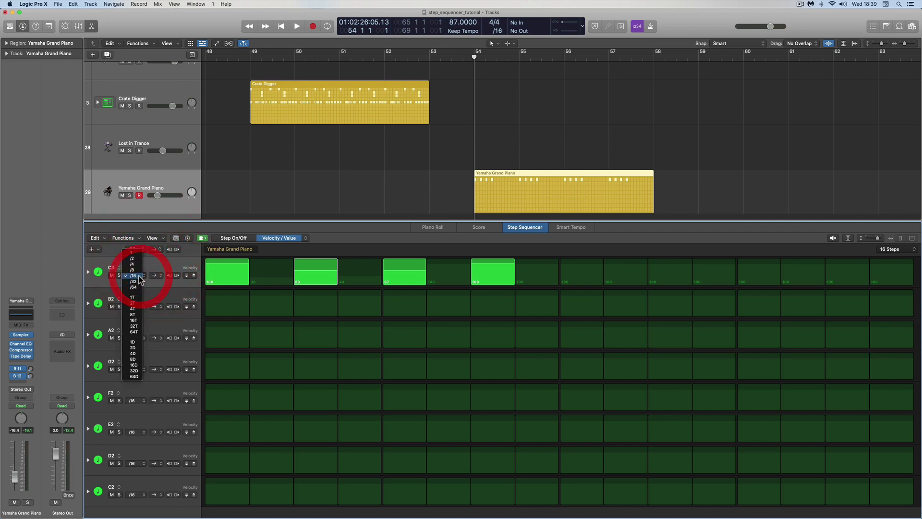
click(133, 270)
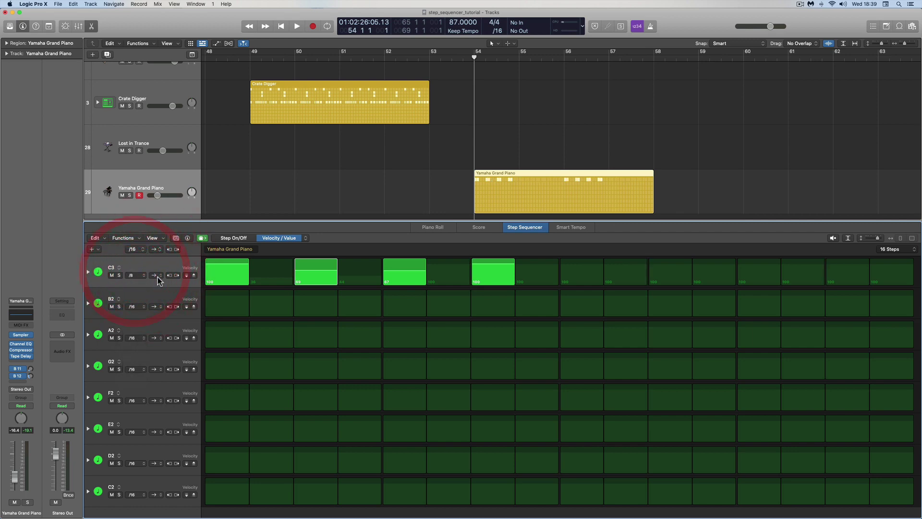
click(155, 276)
click(155, 283)
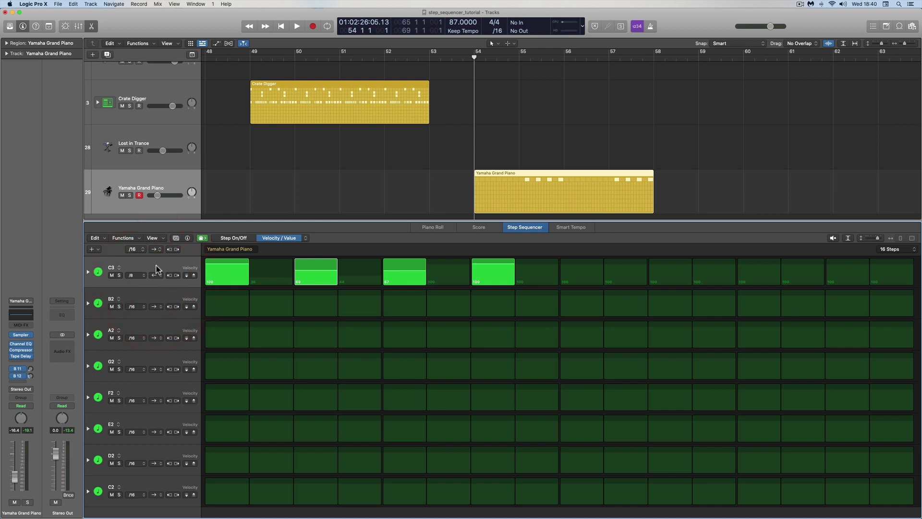
right_click(156, 268)
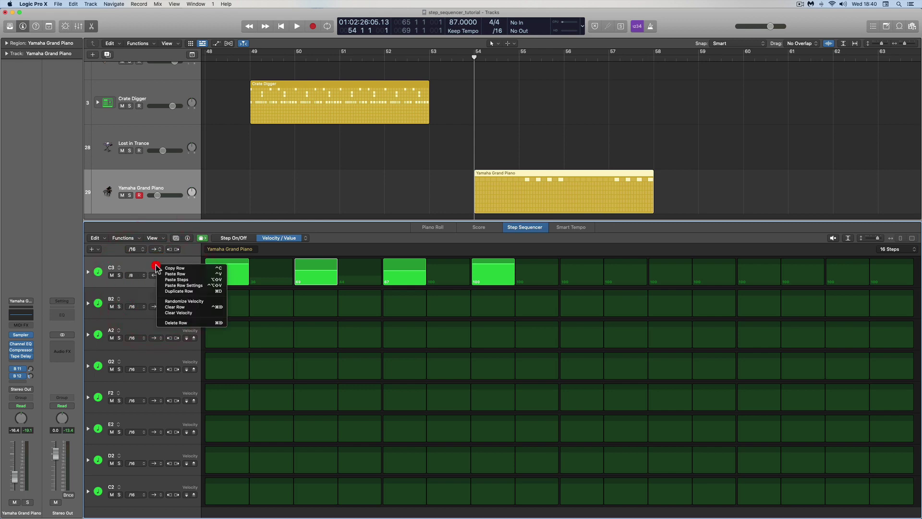
click(130, 266)
click(96, 238)
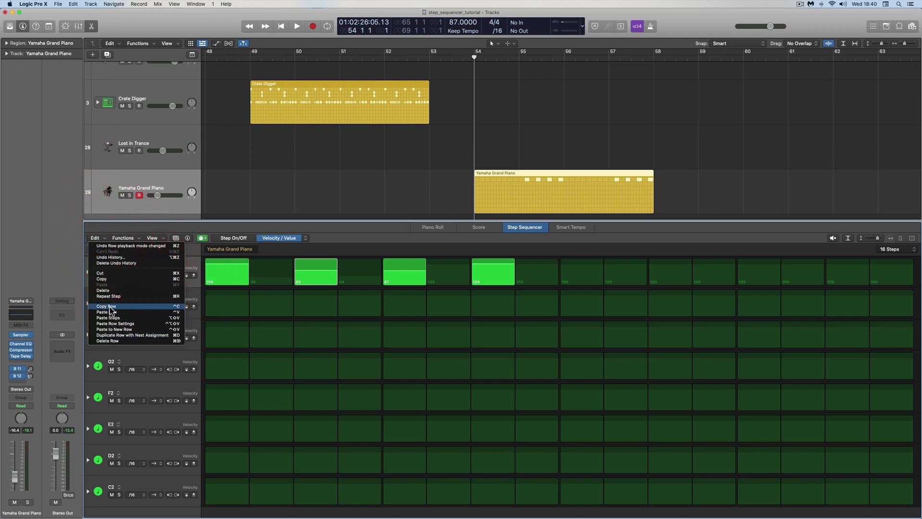
click(159, 264)
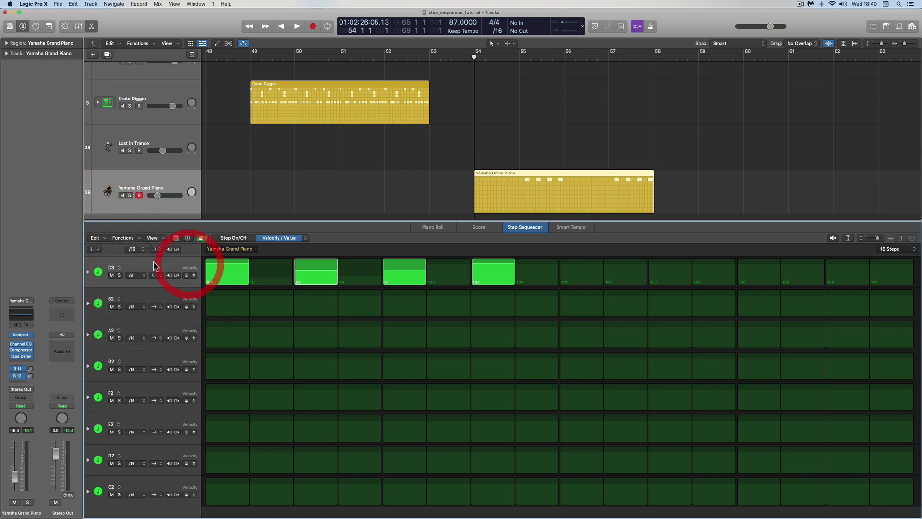
Step: Copy the C3 row and try pasting the complete row onto the B2 row, undoing the paste
right_click(158, 264)
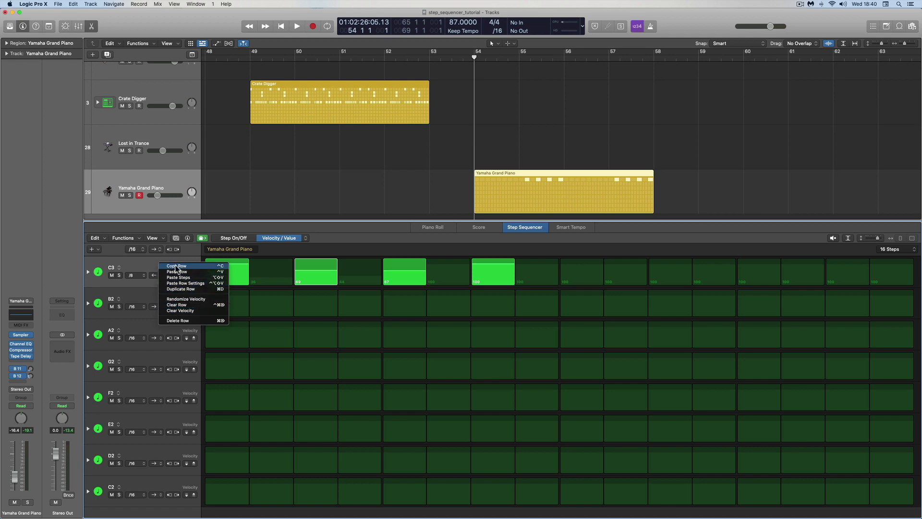
click(176, 266)
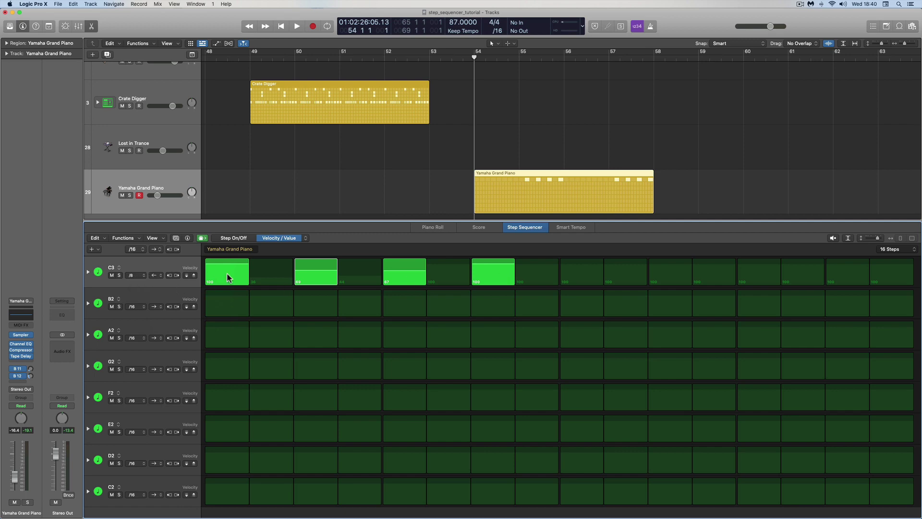
right_click(154, 293)
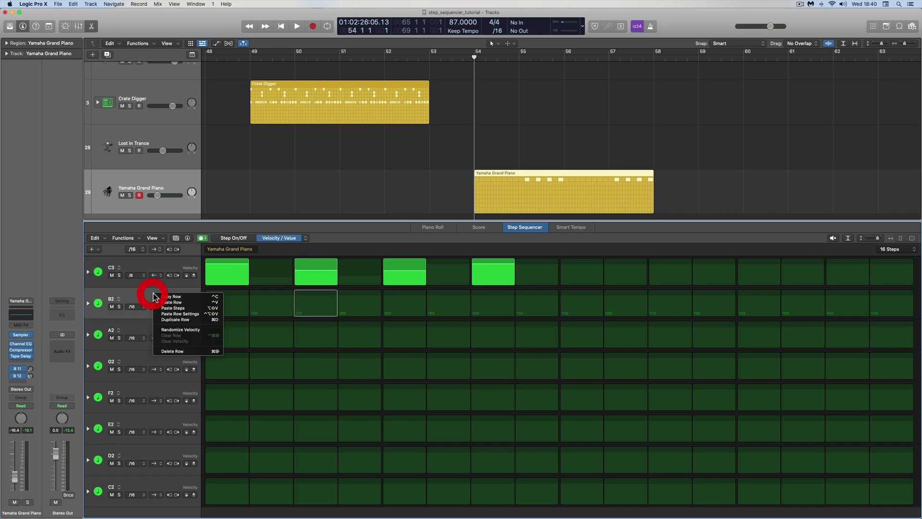
click(176, 304)
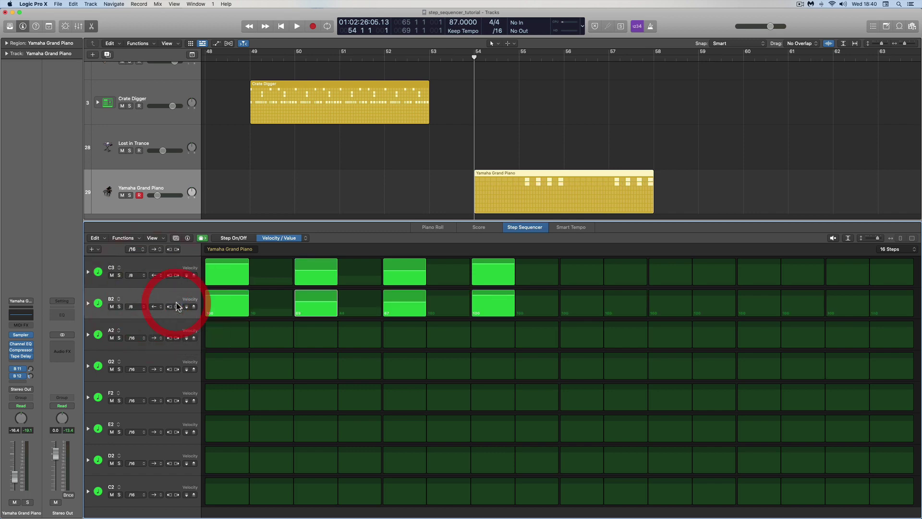
key(super+z)
Step: Try pasting only the steps of the copied C3 row onto the B2 row, undoing the paste
right_click(152, 298)
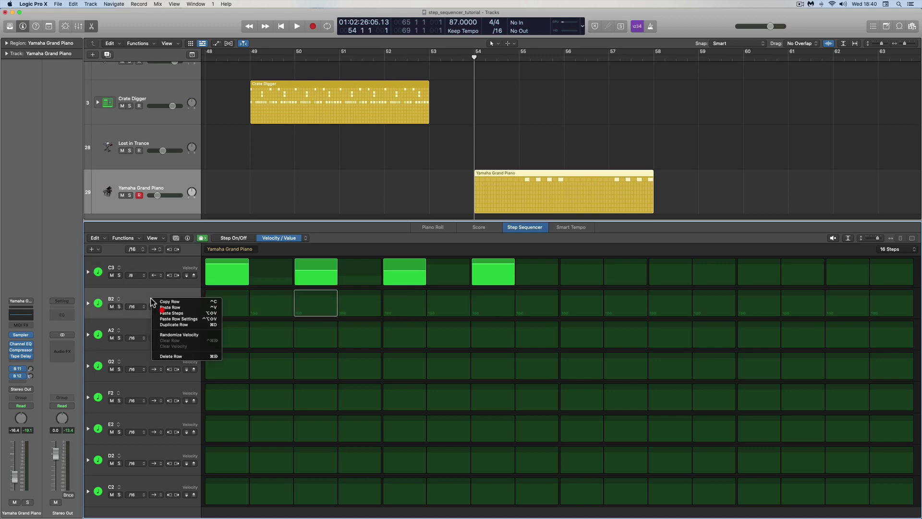
click(173, 315)
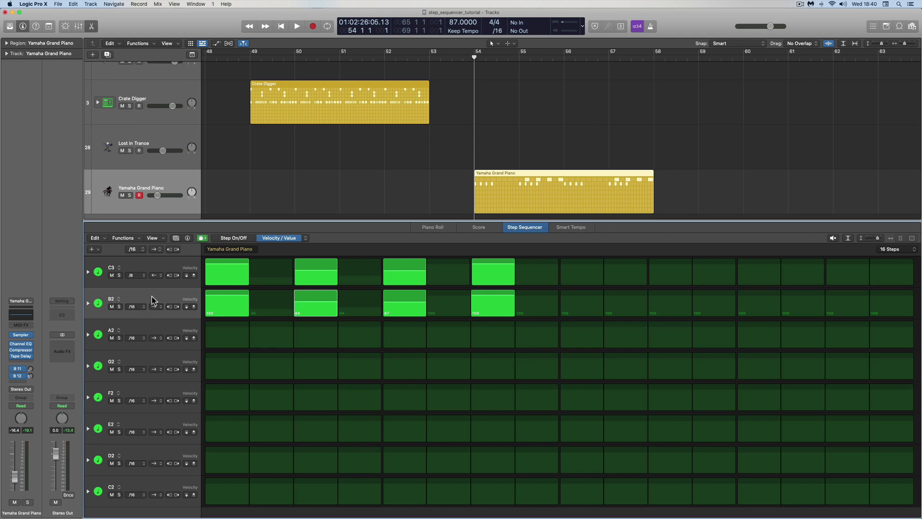
key(super+z)
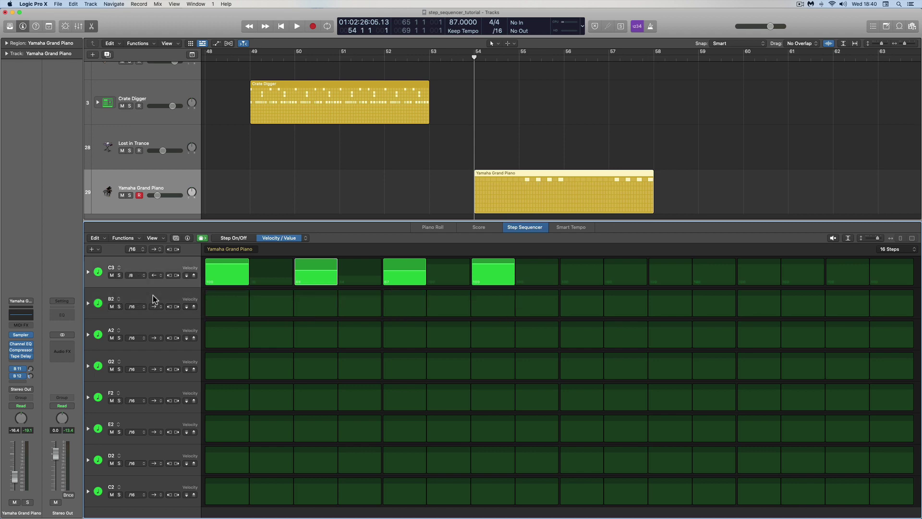
Step: Try pasting only the row settings of the copied C3 row onto the B2 row, undoing the paste
right_click(148, 296)
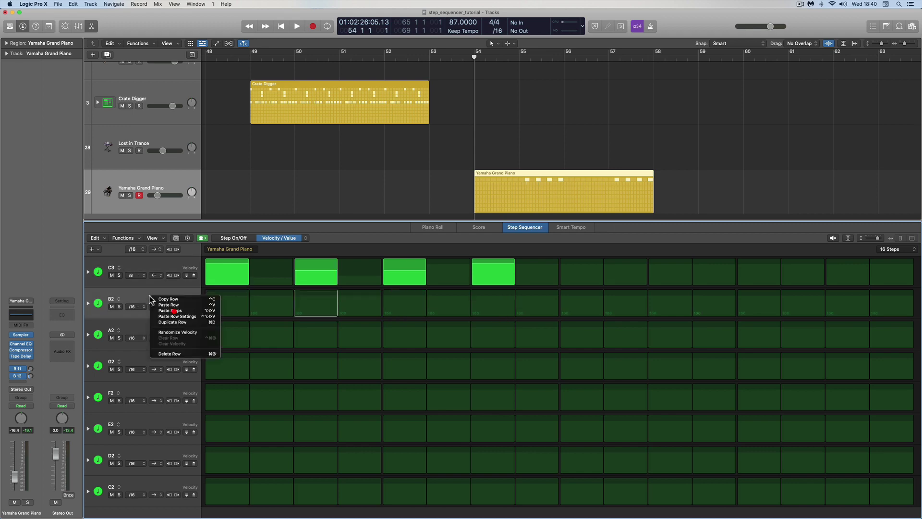
click(178, 317)
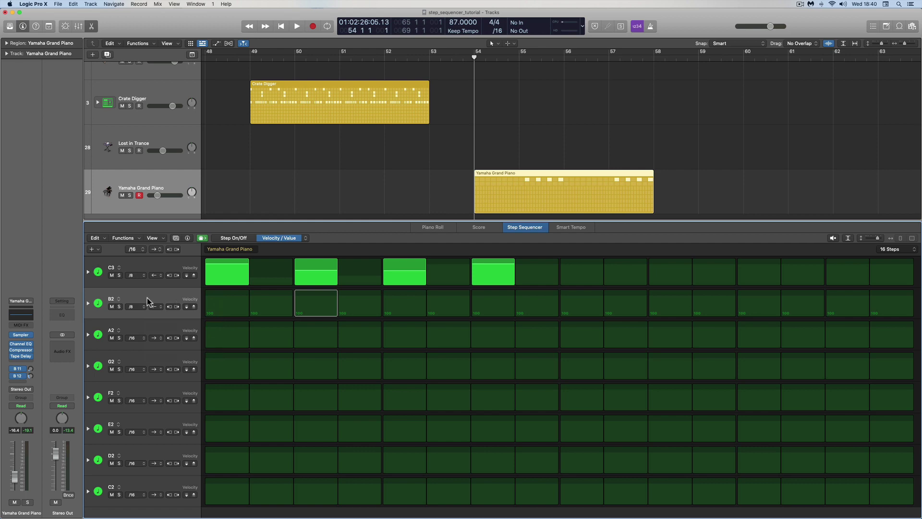
key(super+z)
Step: Compare the C3 row's Duplicate Row command with the Duplicate Row with Next Assignment command
right_click(146, 267)
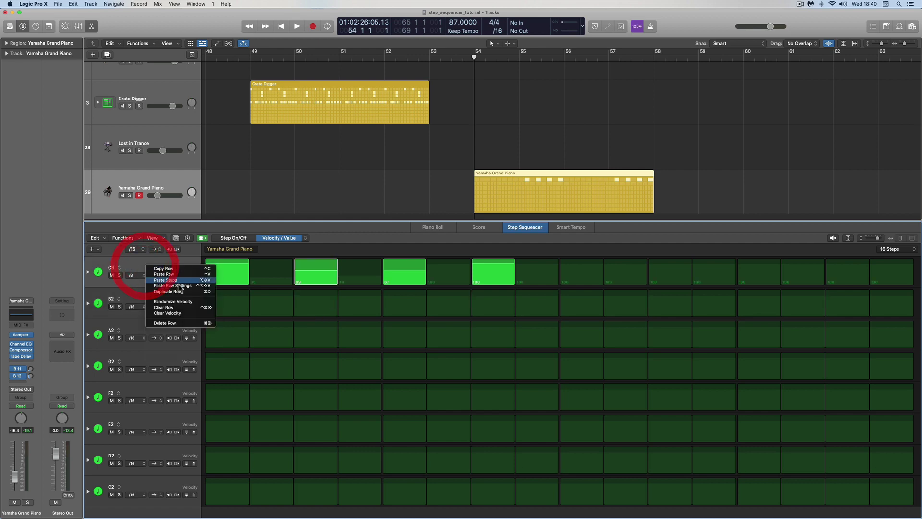
click(134, 264)
click(96, 239)
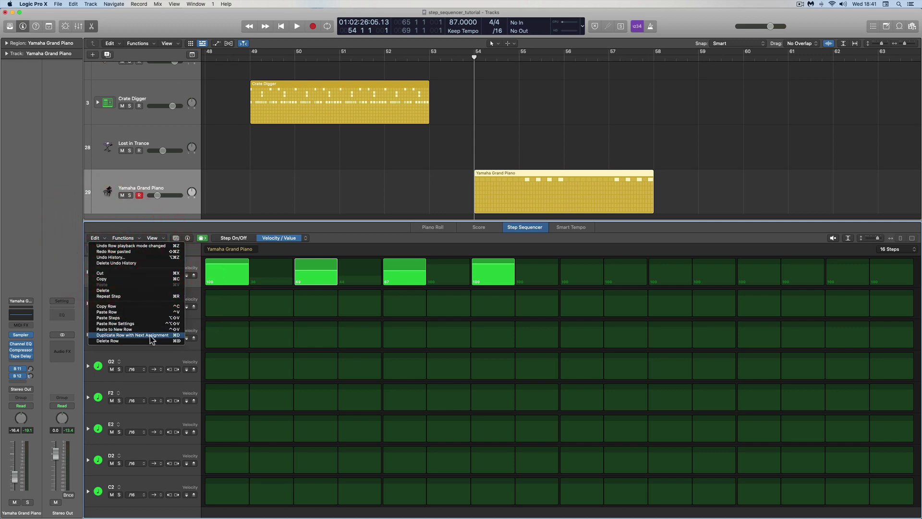
click(195, 283)
right_click(146, 264)
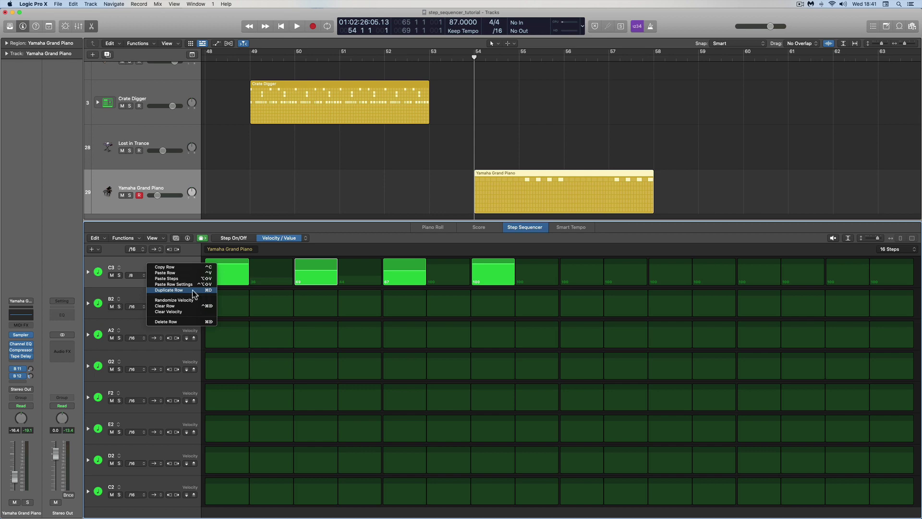
click(134, 264)
click(152, 266)
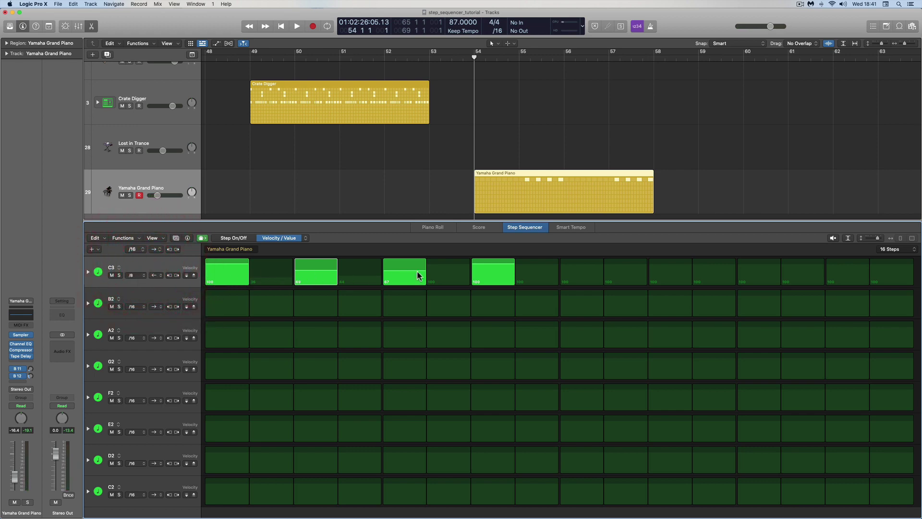
right_click(140, 270)
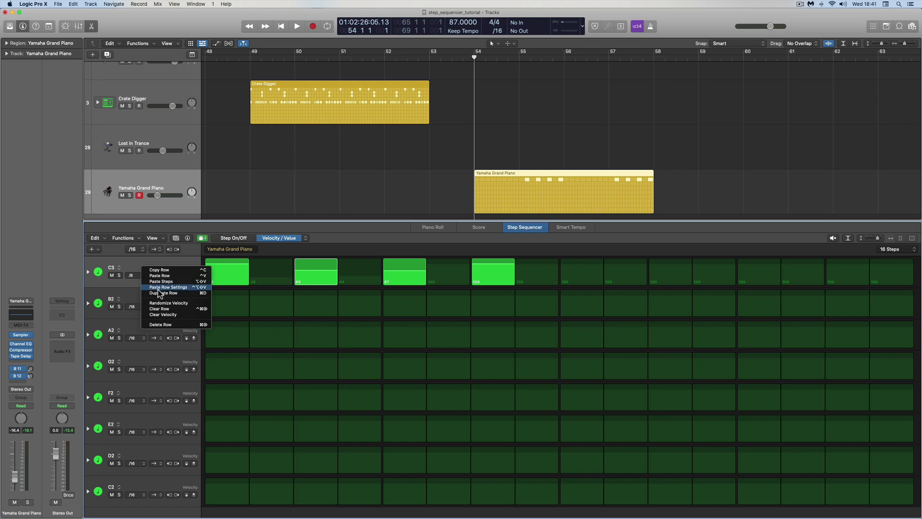
click(141, 275)
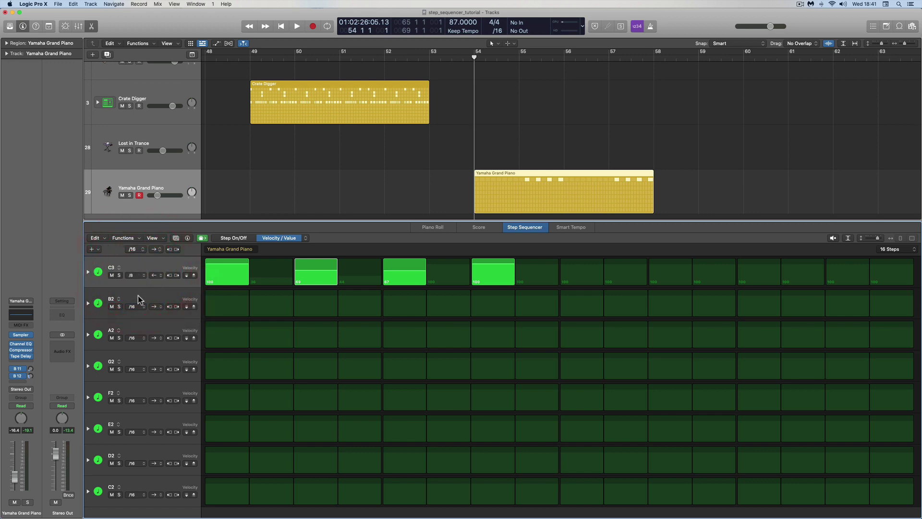
Step: Try duplicating the C3 row with Duplicate Row, undoing the duplication
right_click(137, 265)
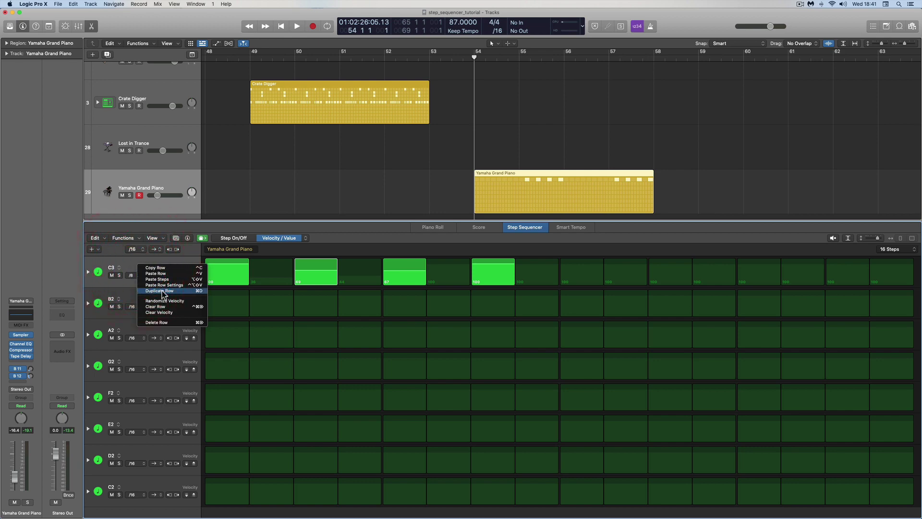
click(162, 290)
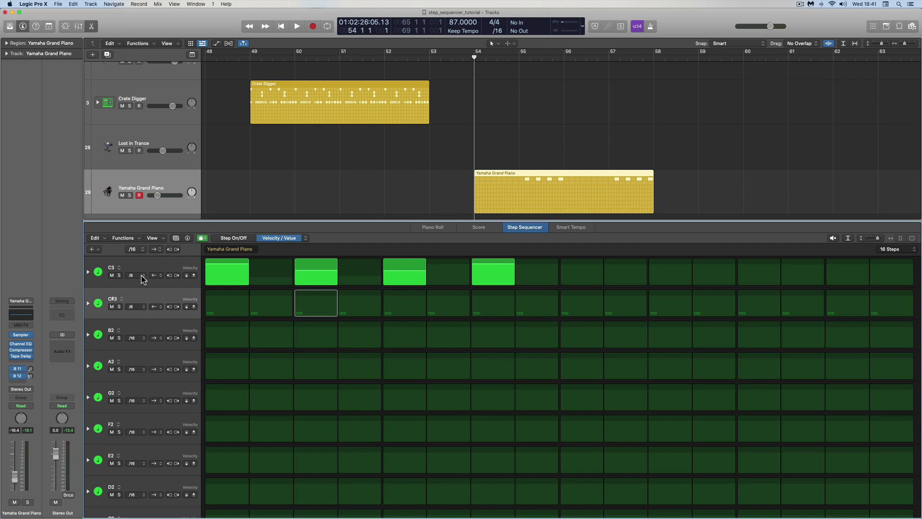
key(super+z)
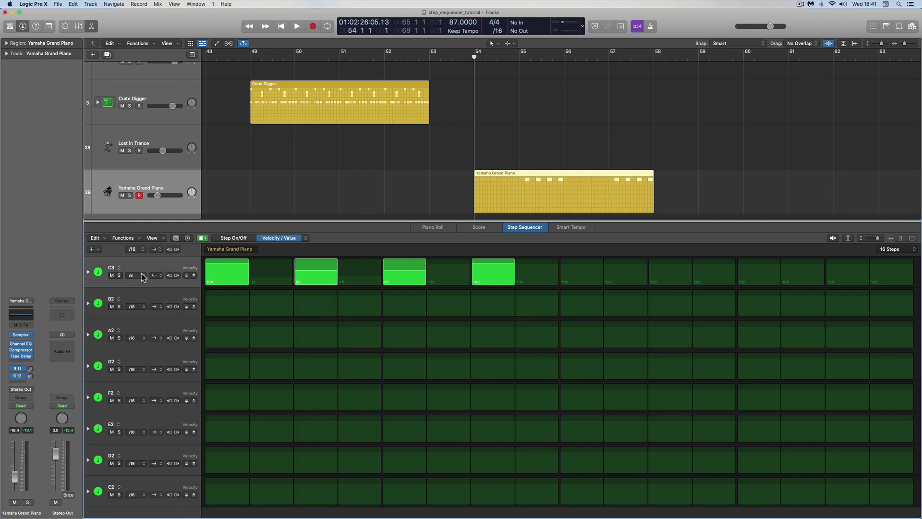
Step: Try the Clear Row command on the C3 row
right_click(141, 268)
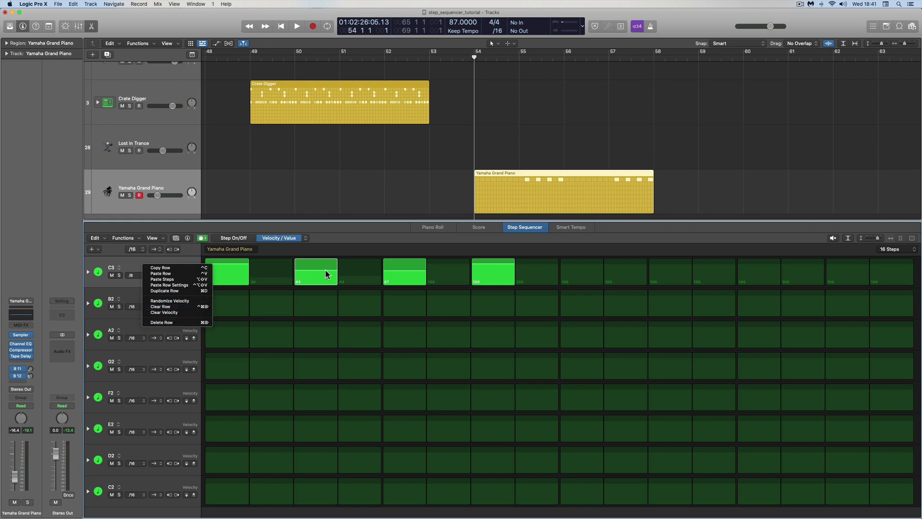
click(138, 273)
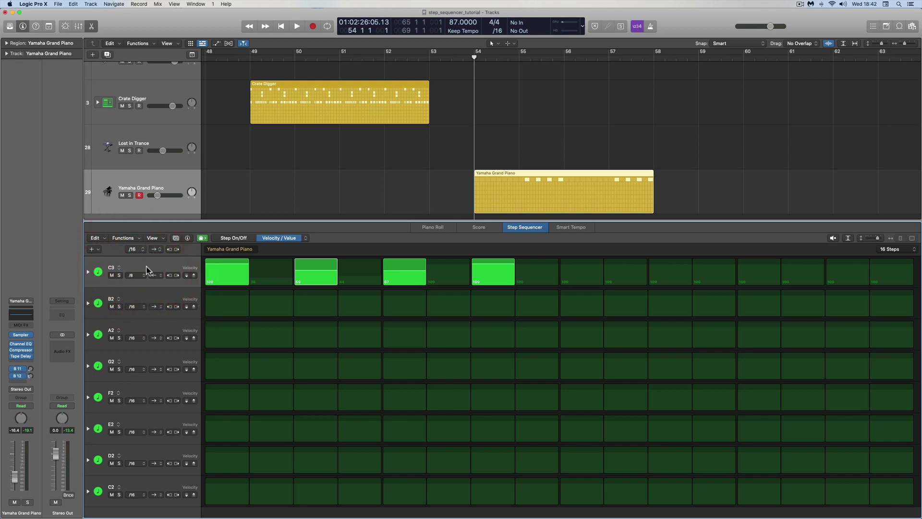
right_click(146, 270)
click(173, 306)
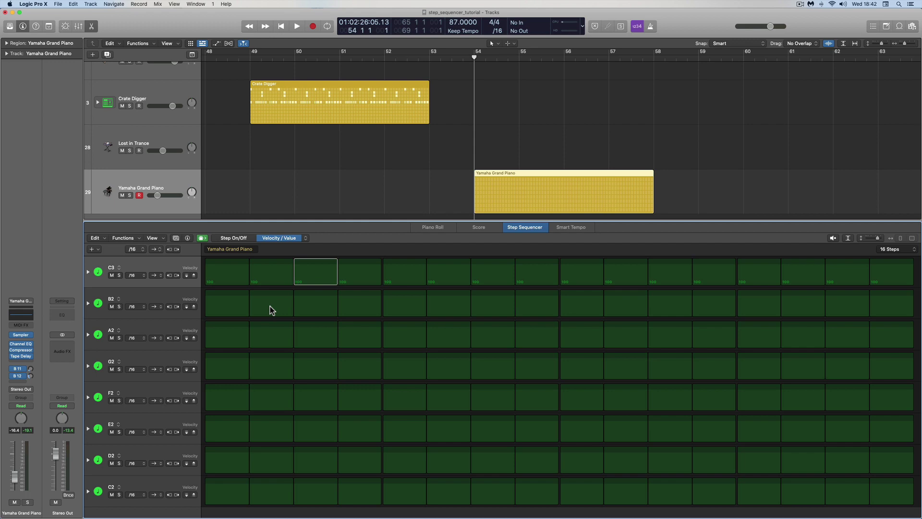
Step: Try deleting the C3 row from the pattern, undoing the deletion
right_click(159, 265)
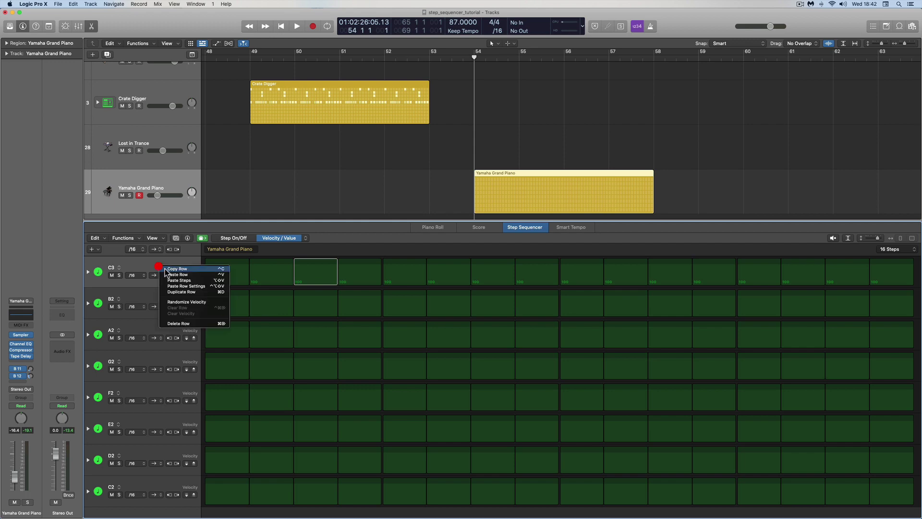
click(186, 323)
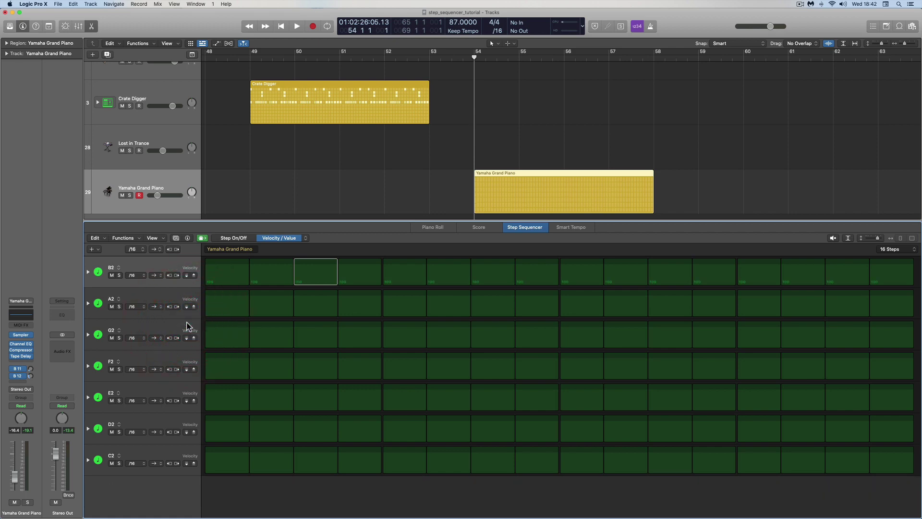
key(super+z)
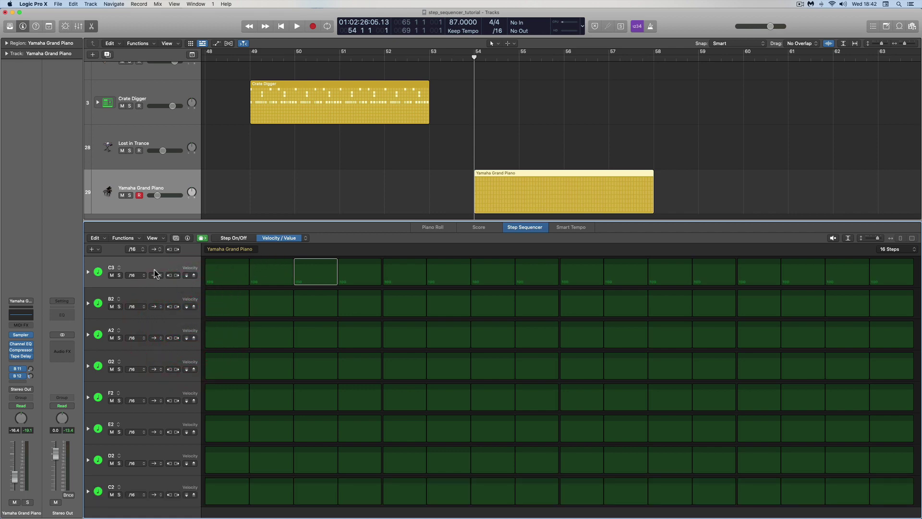
Step: Try pasting the copied C3 row with Paste to New Row, undoing the paste
right_click(137, 263)
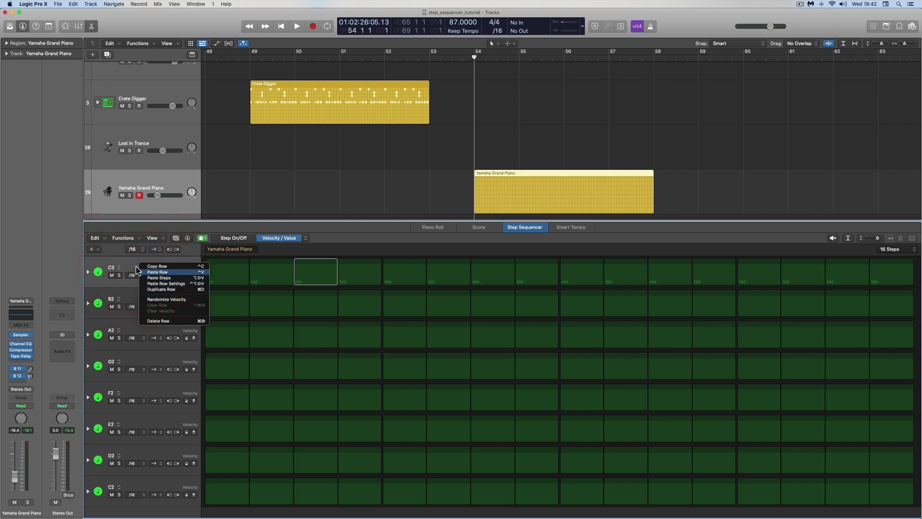
click(95, 238)
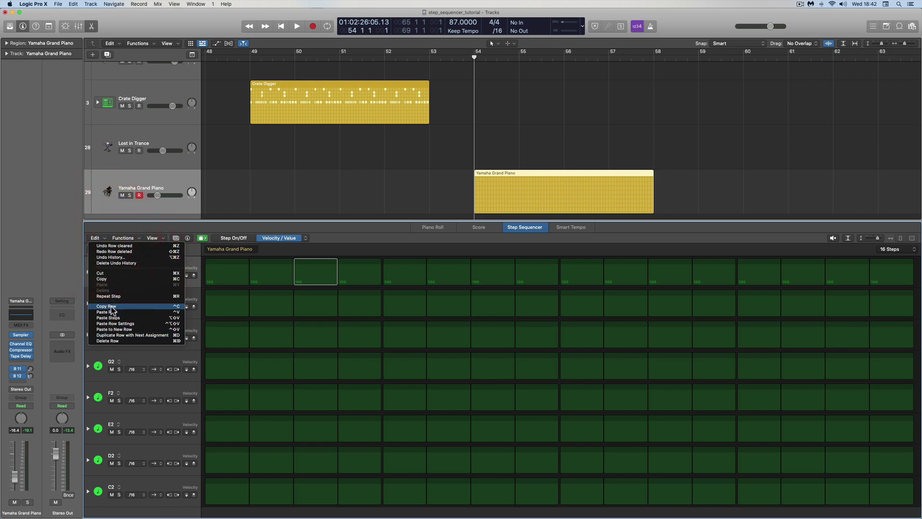
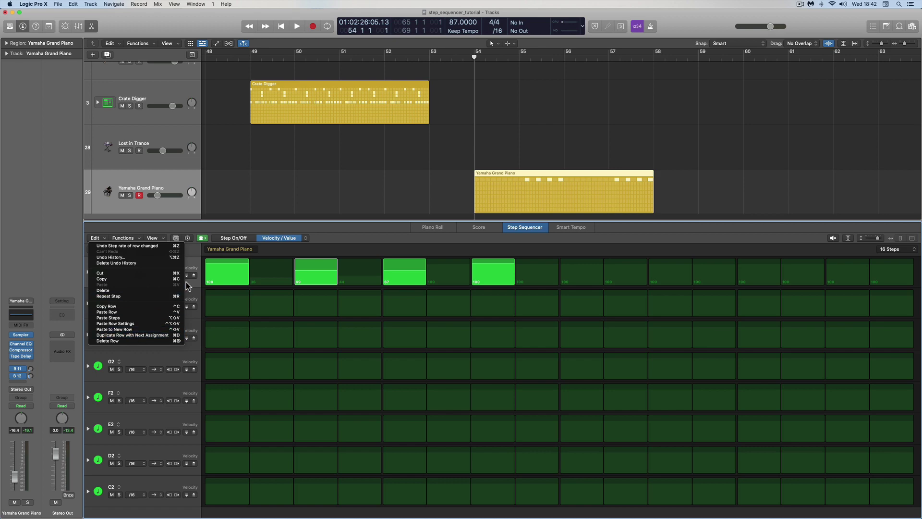
click(130, 336)
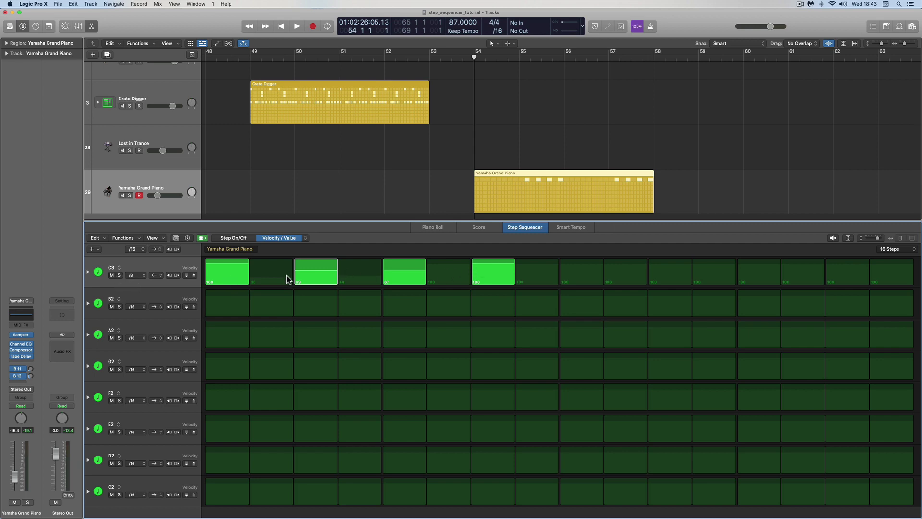
right_click(135, 263)
click(104, 241)
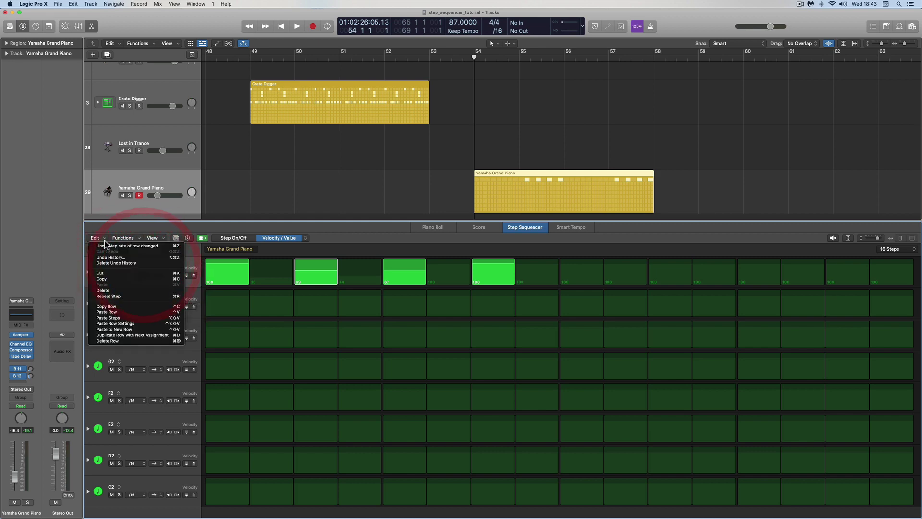
click(133, 330)
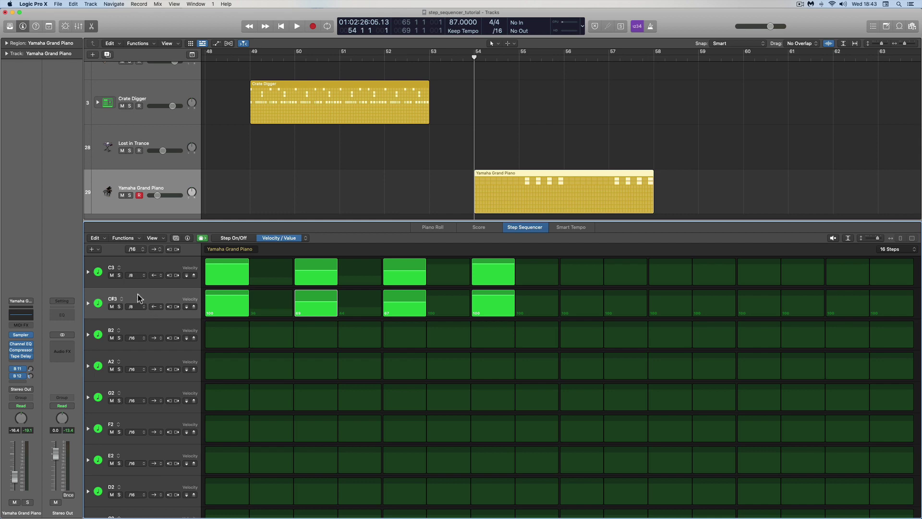
key(super+z)
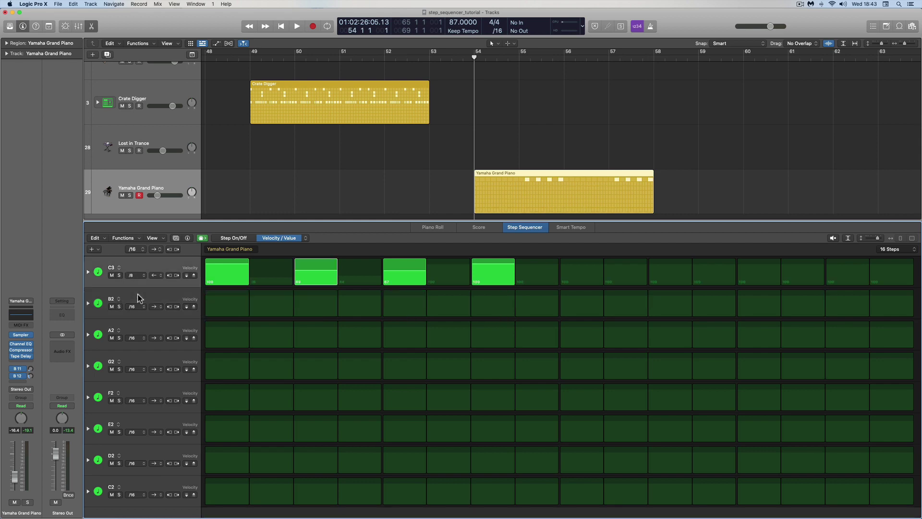
Step: Compare the Step Sequencer's general row editing commands with the commands offered directly on the C3 row
click(95, 238)
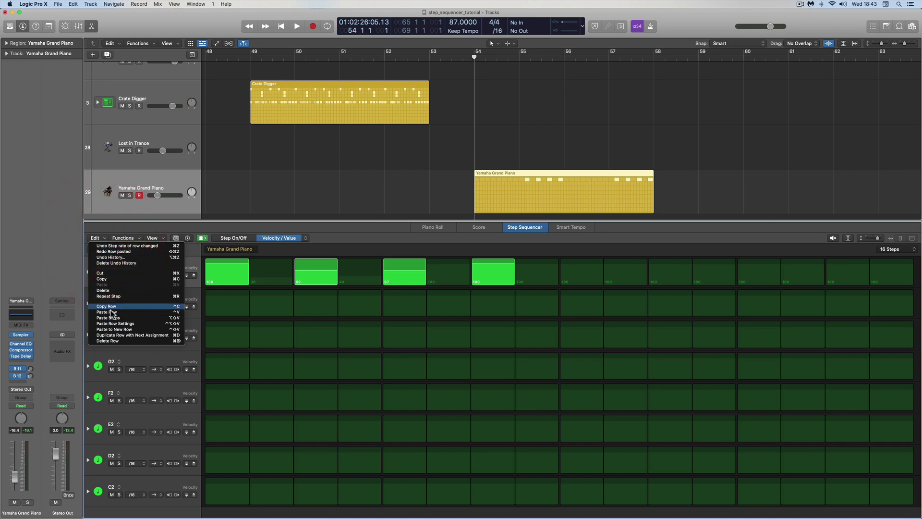
click(191, 263)
right_click(165, 265)
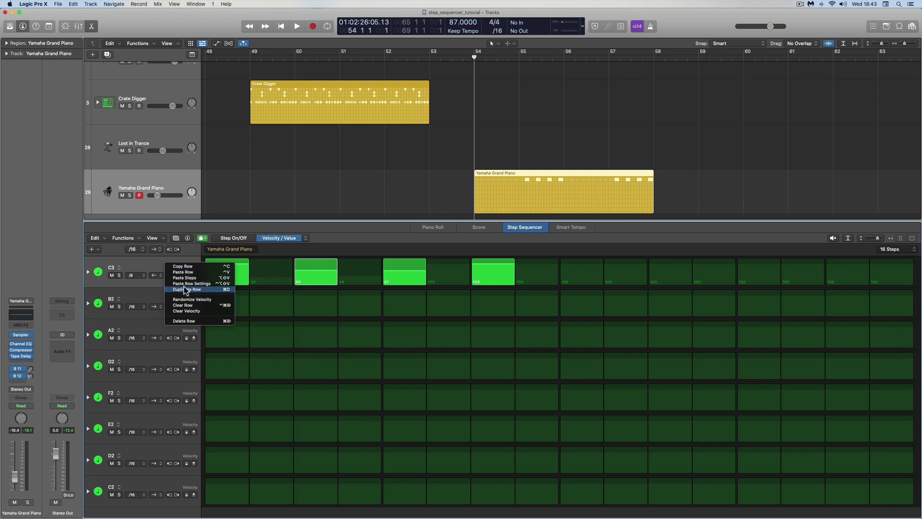
click(96, 238)
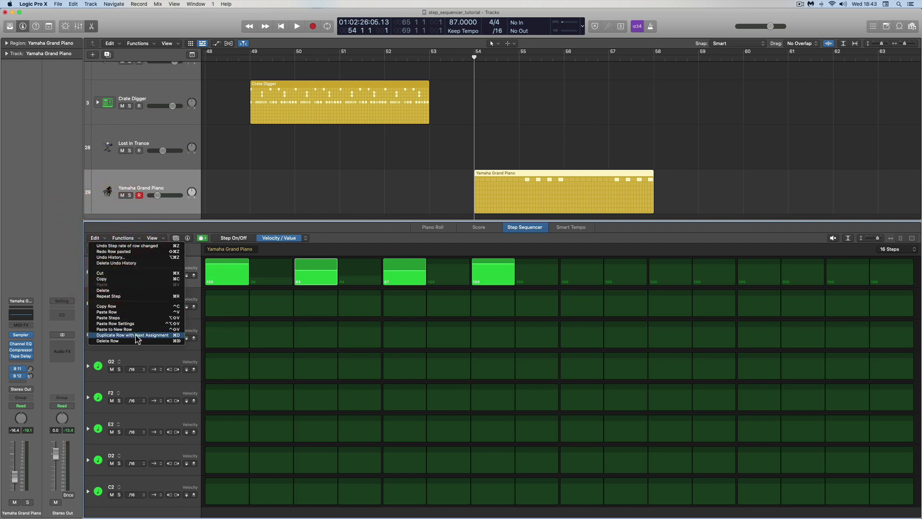
click(195, 264)
right_click(165, 266)
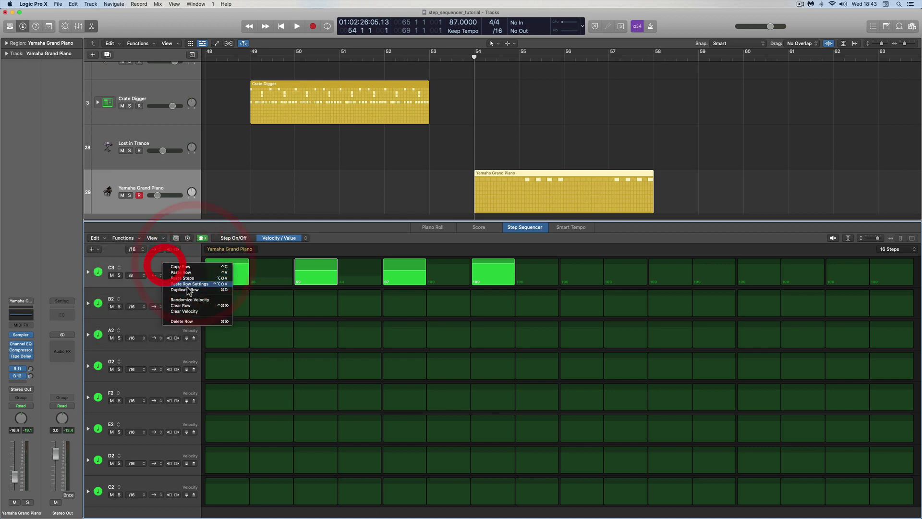
click(151, 271)
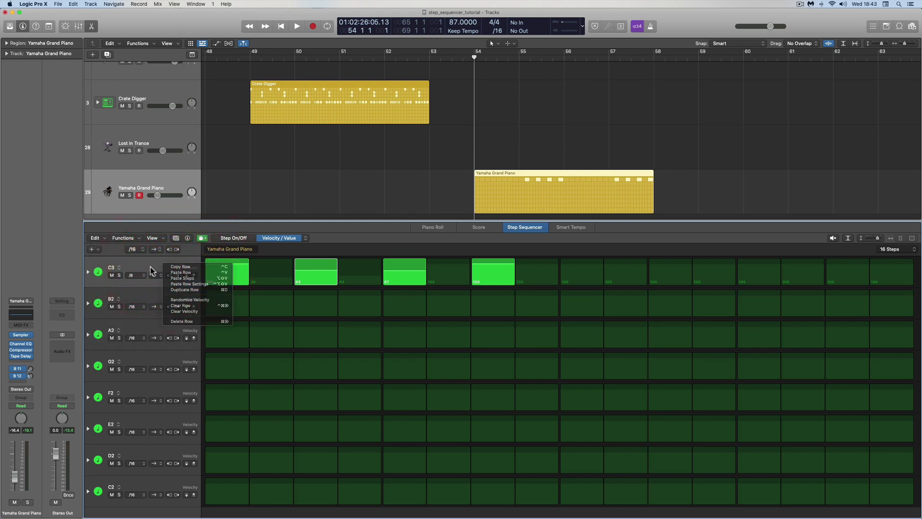
Step: Repeat the selected third step of the C3 row once with Repeat Step
click(97, 238)
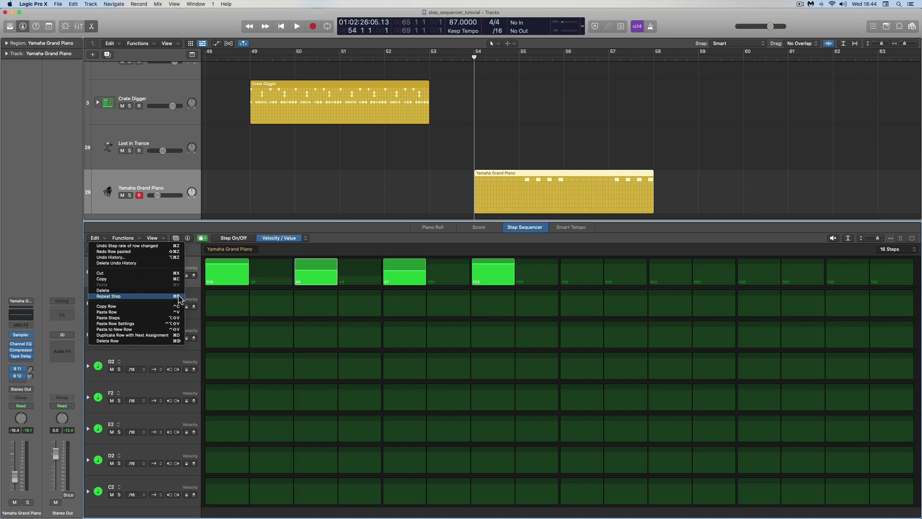
click(557, 173)
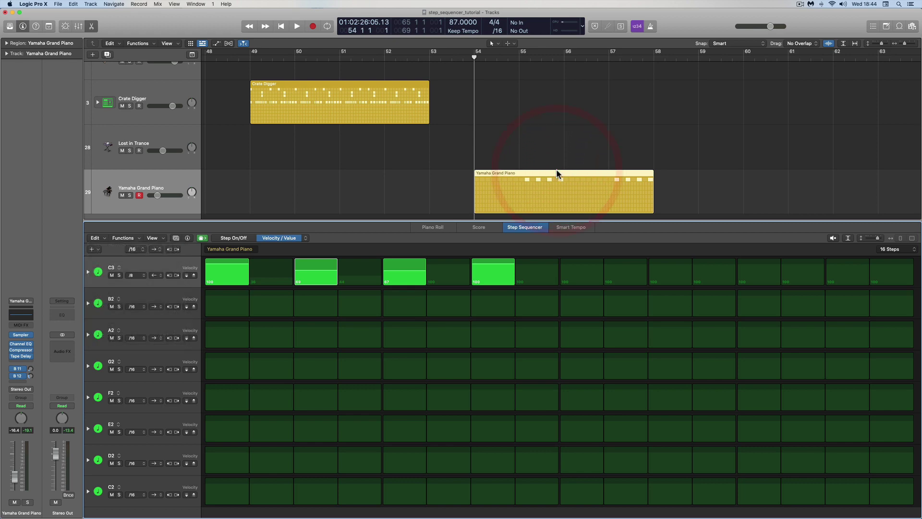
key(super+r)
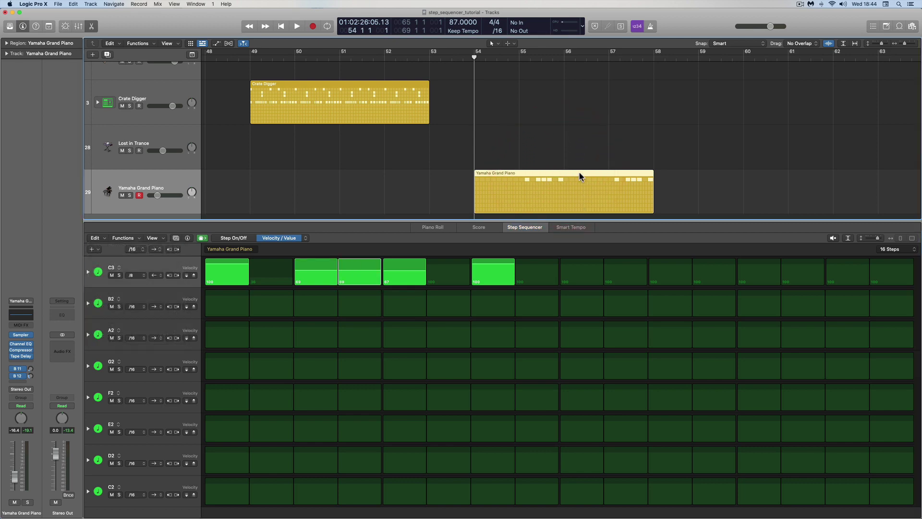
Step: Try repeating the Yamaha Grand Piano pattern region in the arrangement, undoing the repeat
click(581, 173)
key(super+r)
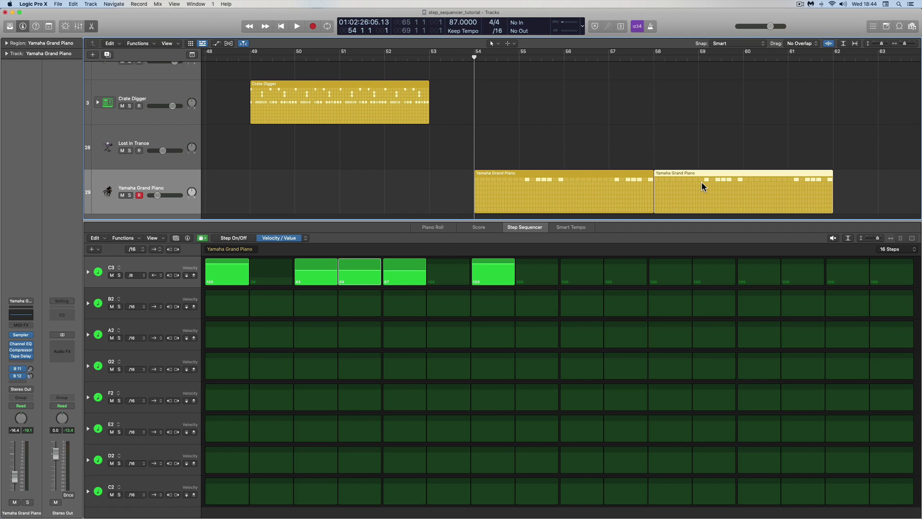
key(super+z)
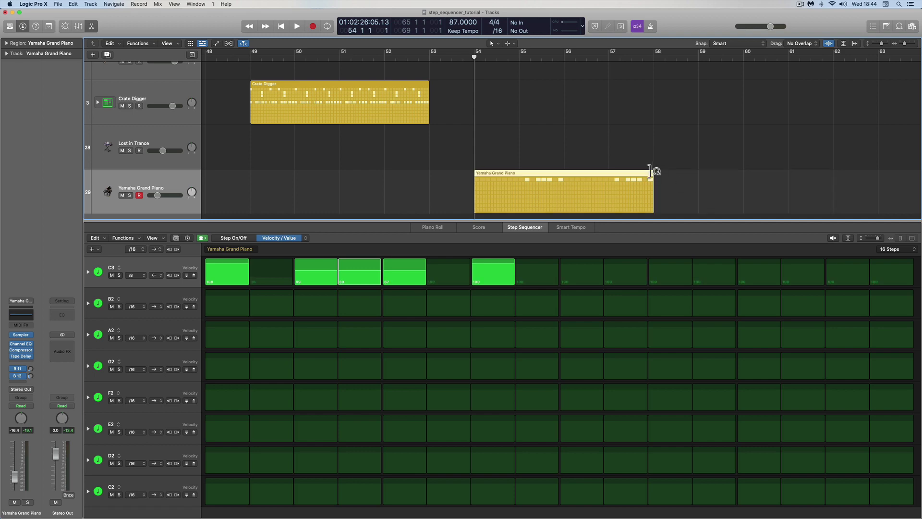
Step: Create an empty MIDI region at bar 59 on the Yamaha Grand Piano track with the Pencil tool
right_click(691, 178)
click(707, 181)
click(710, 181)
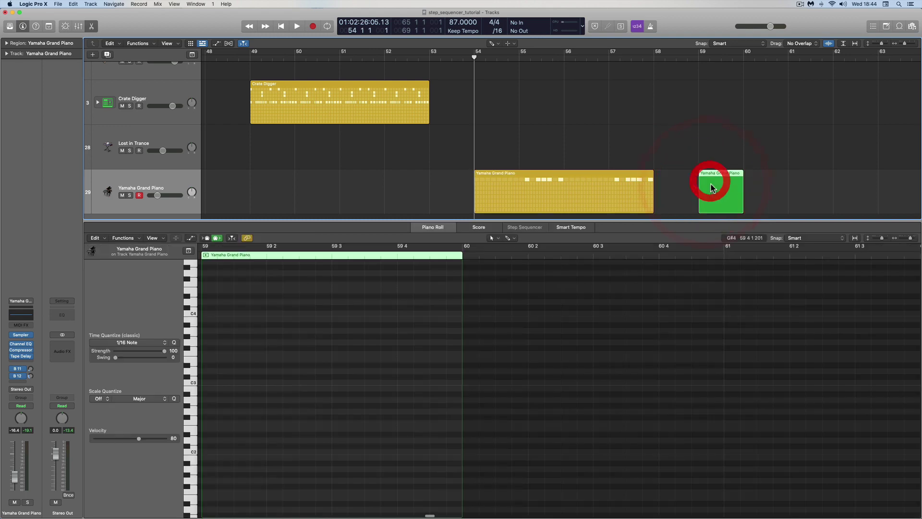
Step: Draw three ascending notes in the MIDI region at bar 59 with the Pencil tool
right_click(248, 345)
click(256, 354)
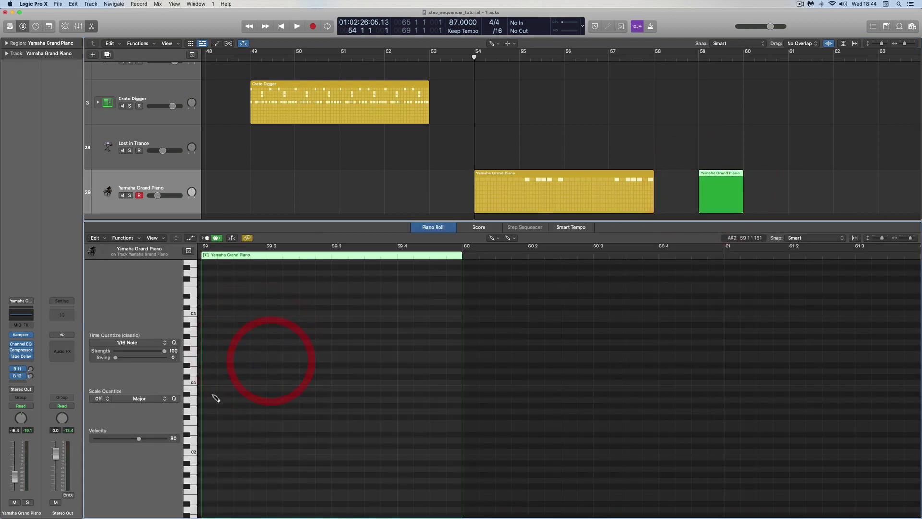
click(211, 406)
click(221, 376)
click(286, 354)
Step: Select all three piano roll notes with the Pointer tool and repeat them once
right_click(267, 324)
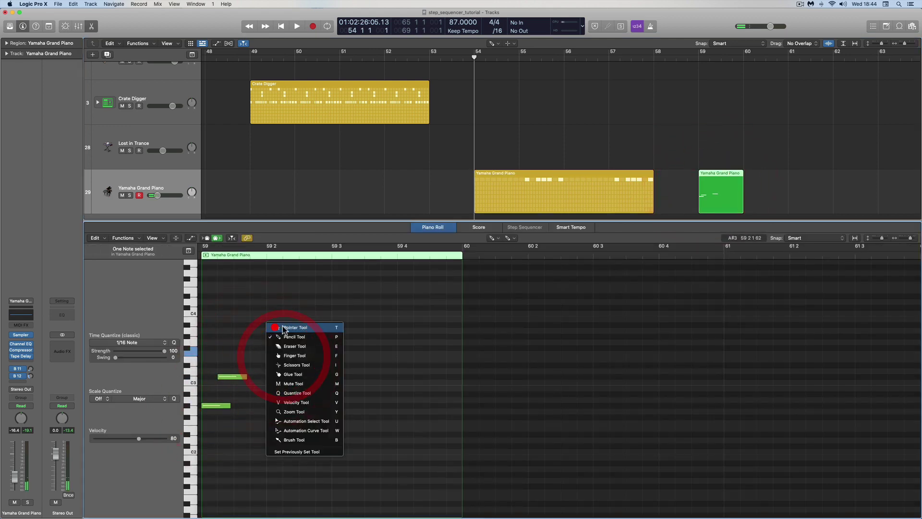
click(298, 329)
drag(308, 319, 215, 417)
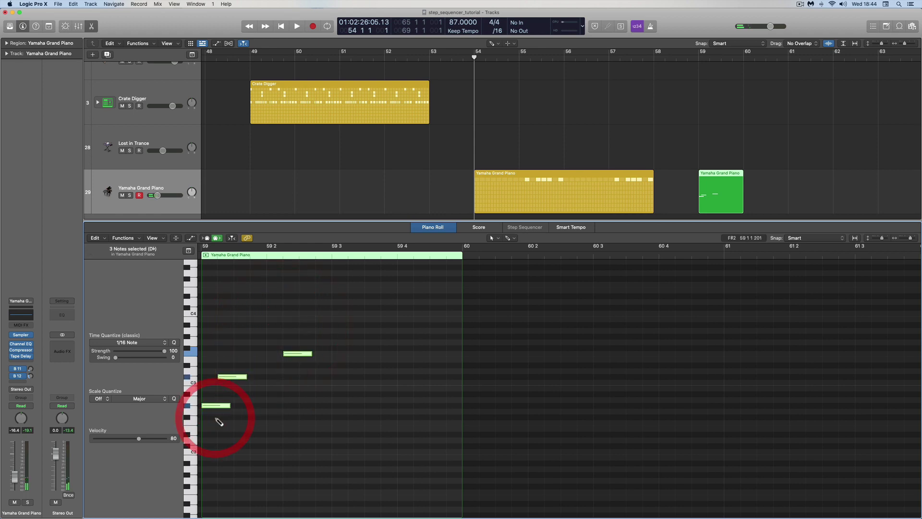
key(super+r)
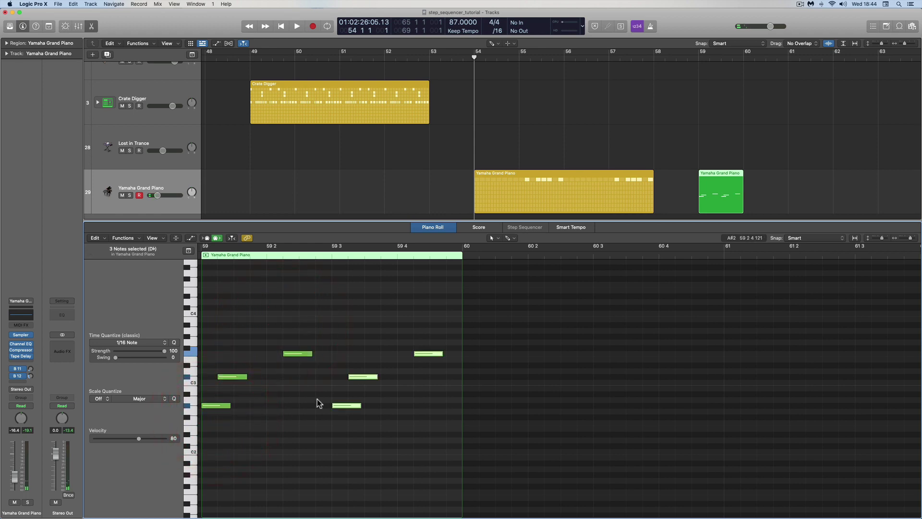
Step: Delete the MIDI region at bar 59 and select the Yamaha Grand Piano pattern region for editing
click(713, 174)
key(Delete)
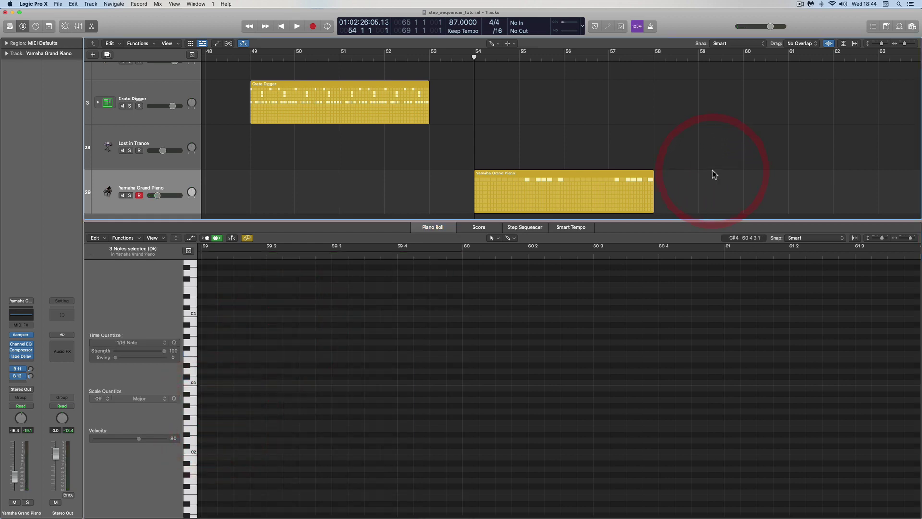
click(598, 175)
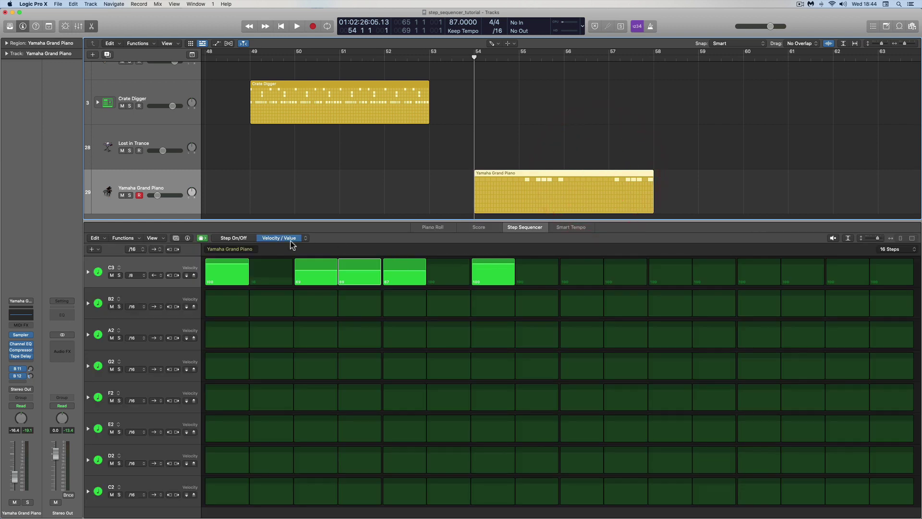
Step: Try repeating the seventh step of the C3 row three times in Step On/Off mode, undoing the repeats
click(238, 238)
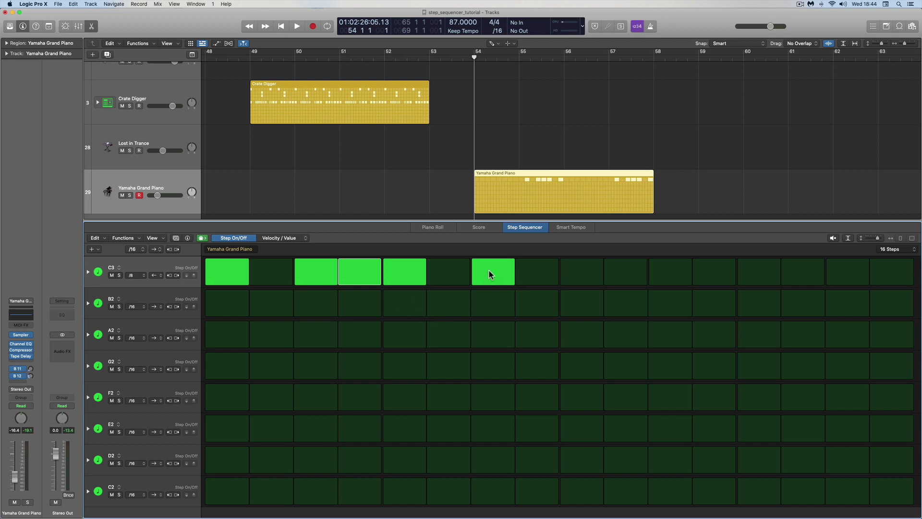
click(494, 274)
click(99, 239)
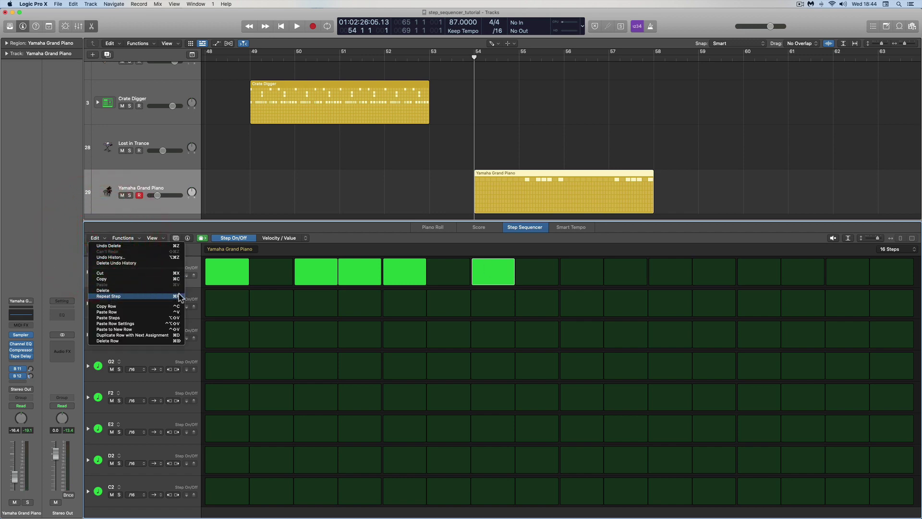
click(432, 250)
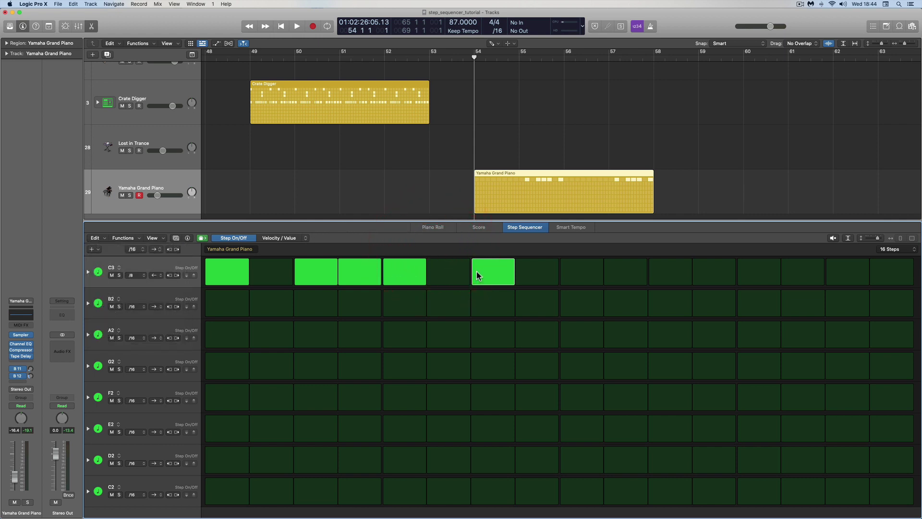
key(super+r)
key(super+r)
key(super+r)
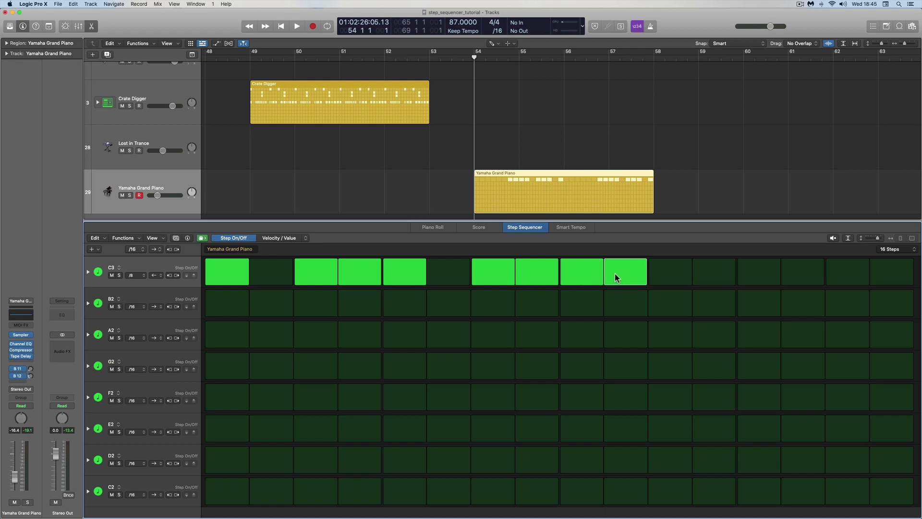
key(super+z)
key(super+z)
key(super+z)
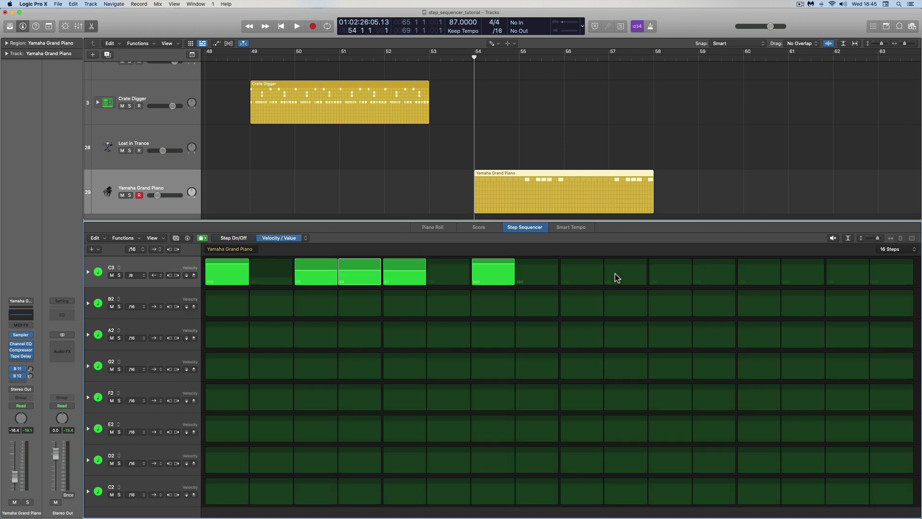
Step: Examine the C3 row's randomize and clear commands in Velocity / Value mode, along with the available edit modes
right_click(154, 267)
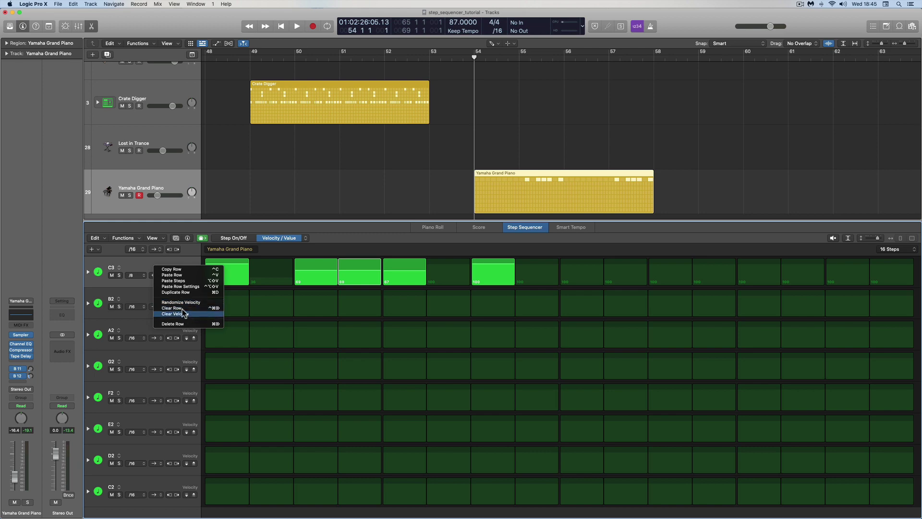
click(208, 258)
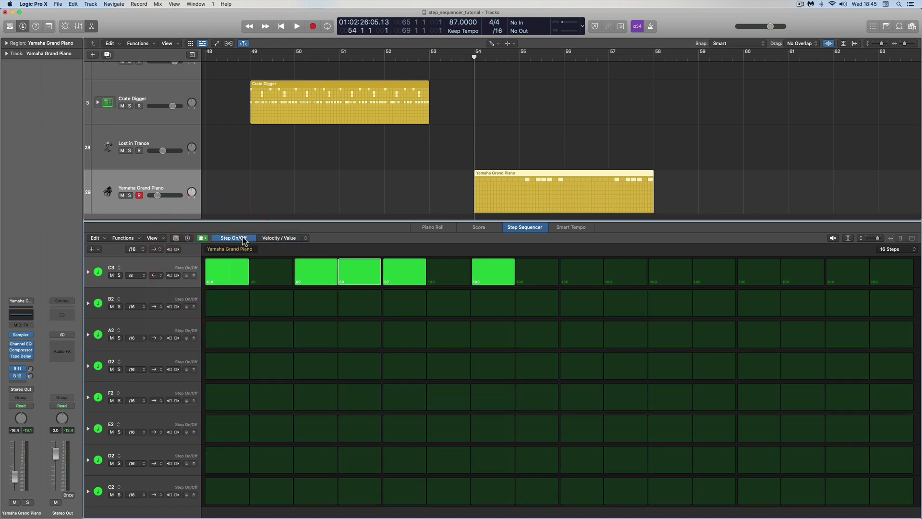
click(253, 238)
click(301, 239)
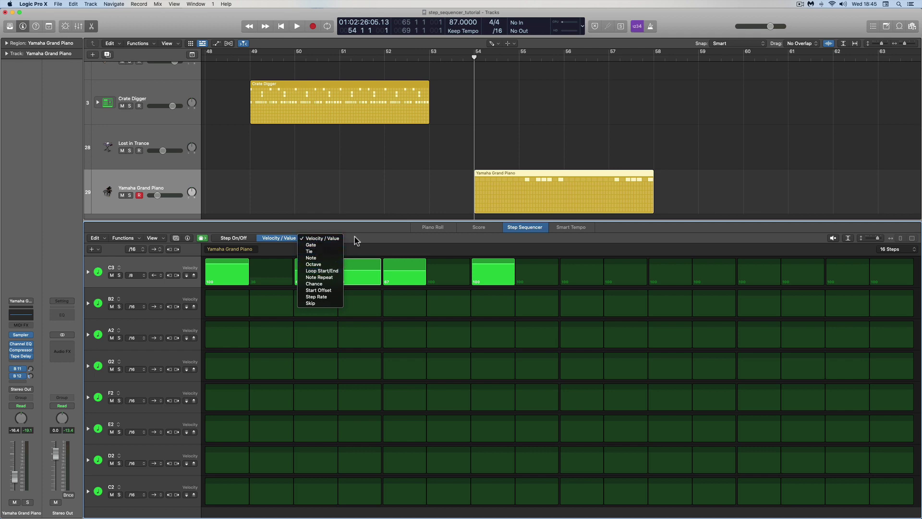
click(370, 238)
right_click(169, 265)
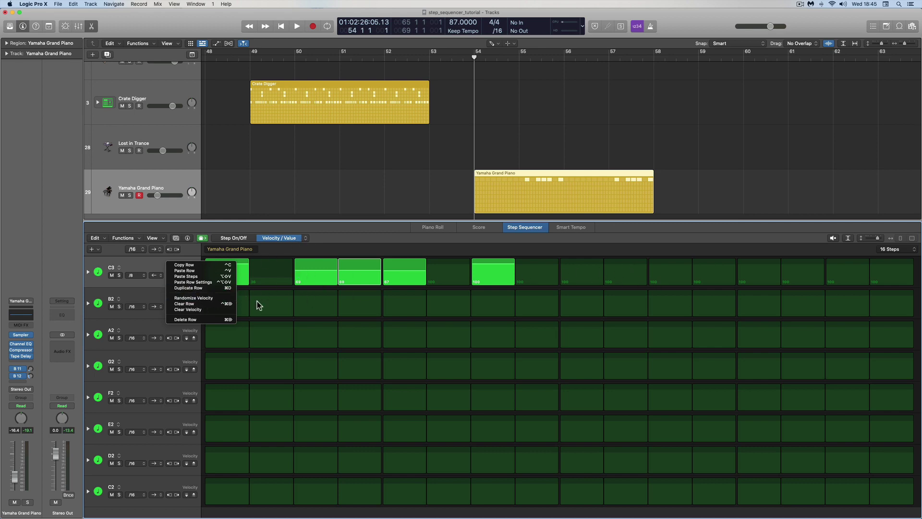
Step: Switch to Gate edit mode and examine how the C3 row's randomize and clear commands change
click(305, 237)
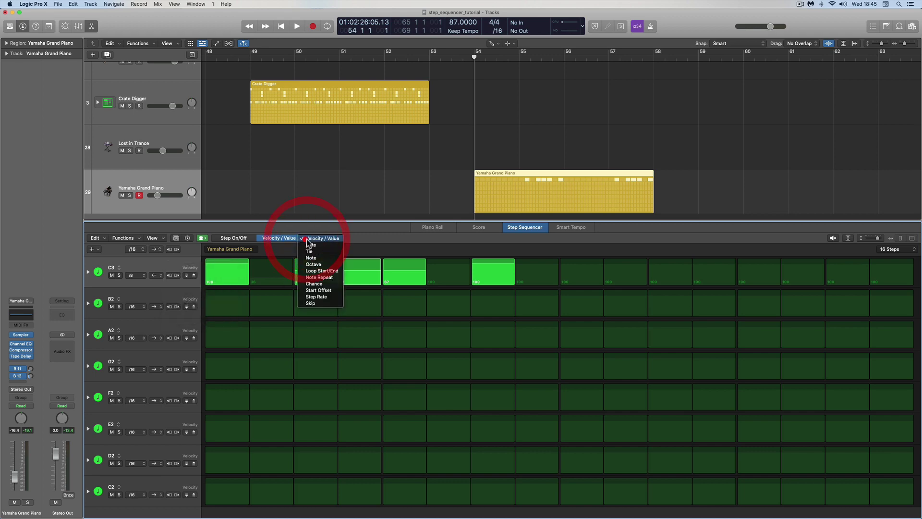
click(318, 246)
right_click(158, 273)
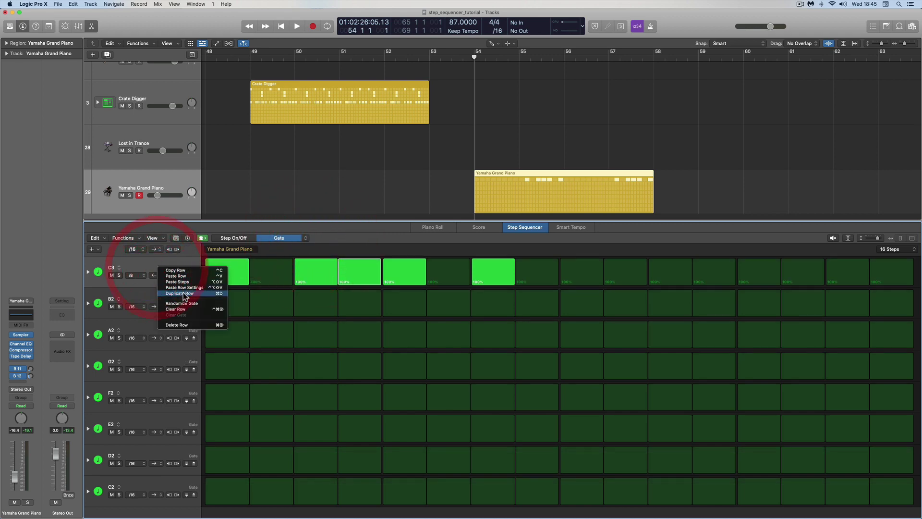
click(307, 237)
Step: Switch to Chance edit mode and check the randomize and clear commands offered on the C3 row
click(306, 236)
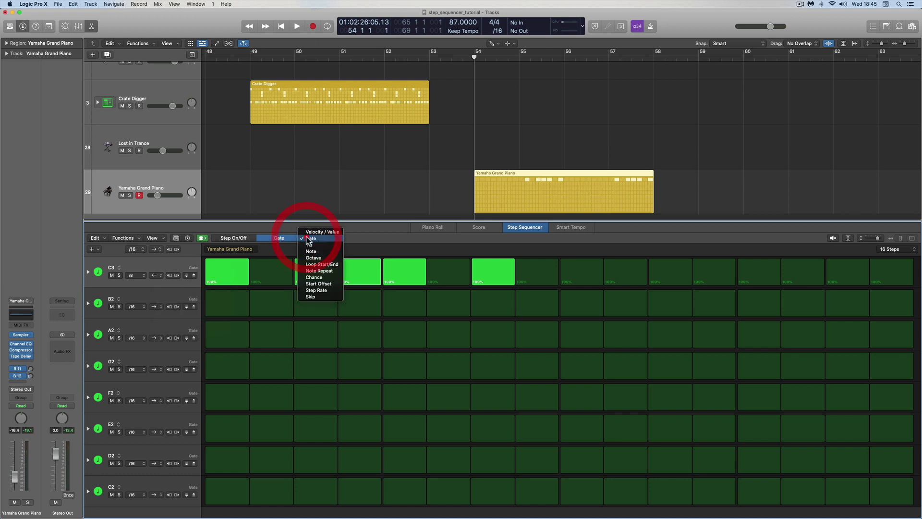
click(313, 277)
right_click(163, 267)
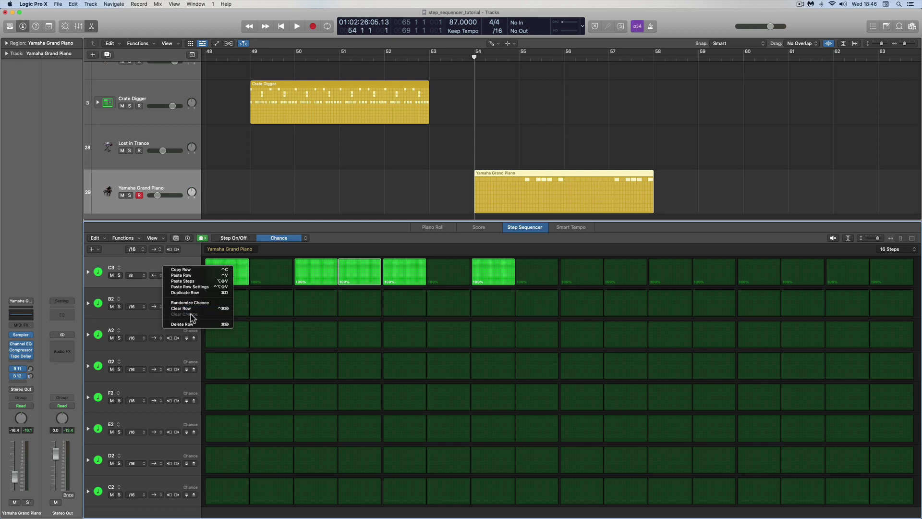
key(Escape)
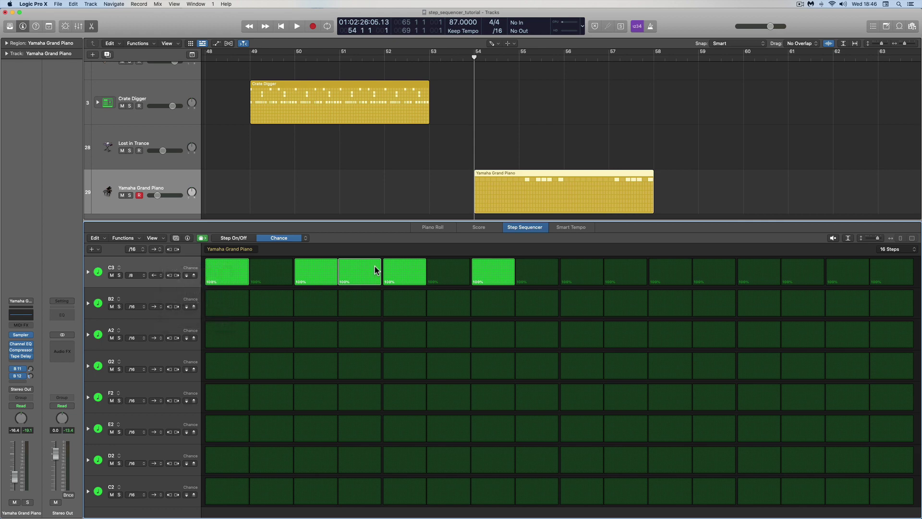
Step: Lower the Chance value of the C3 row's fourth step and reset the row with Clear Chance
drag(375, 265, 376, 263)
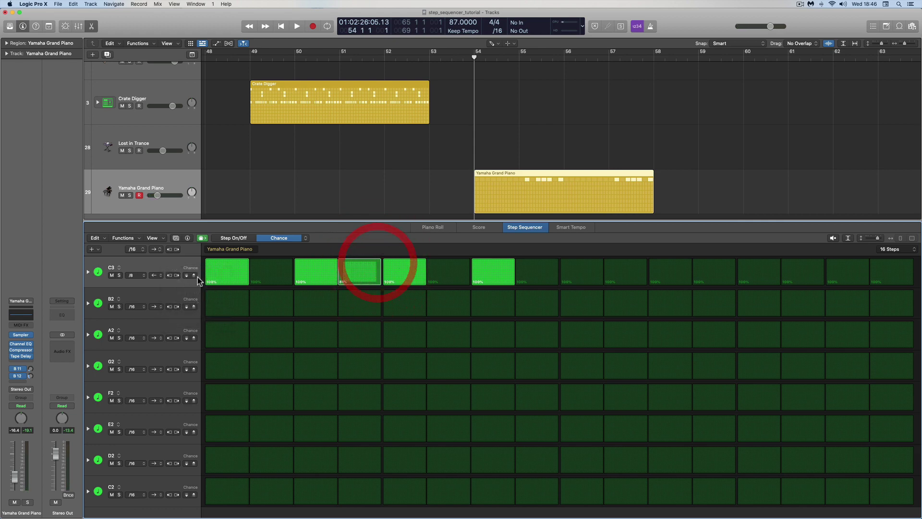
right_click(159, 265)
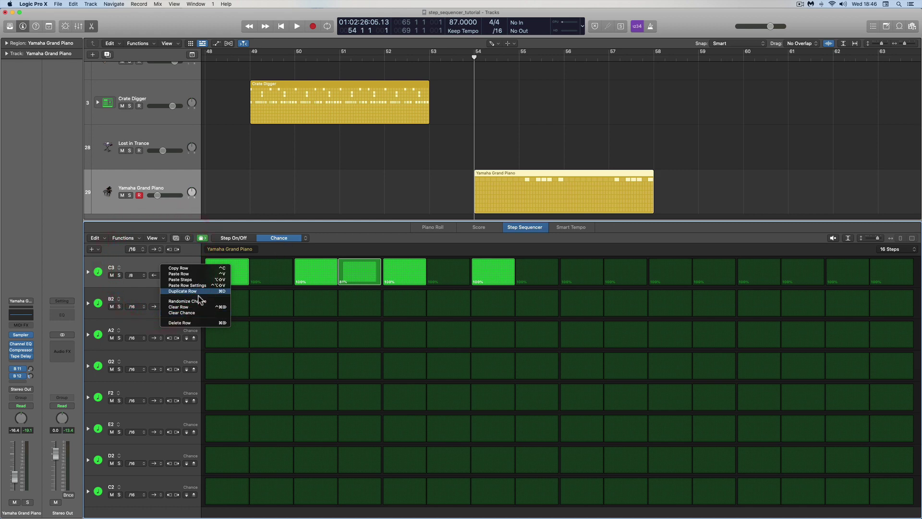
click(188, 314)
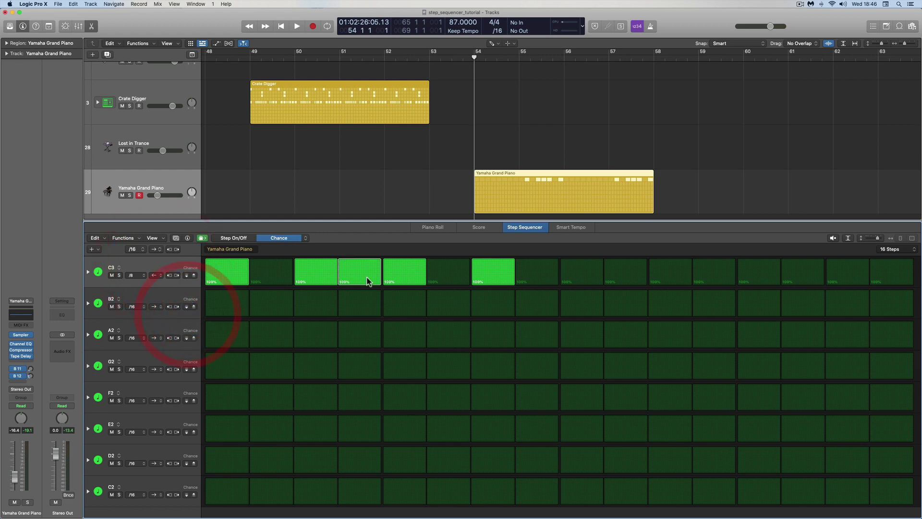
Step: Switch to Velocity / Value edit mode and clear the C3 row's velocity values
click(301, 238)
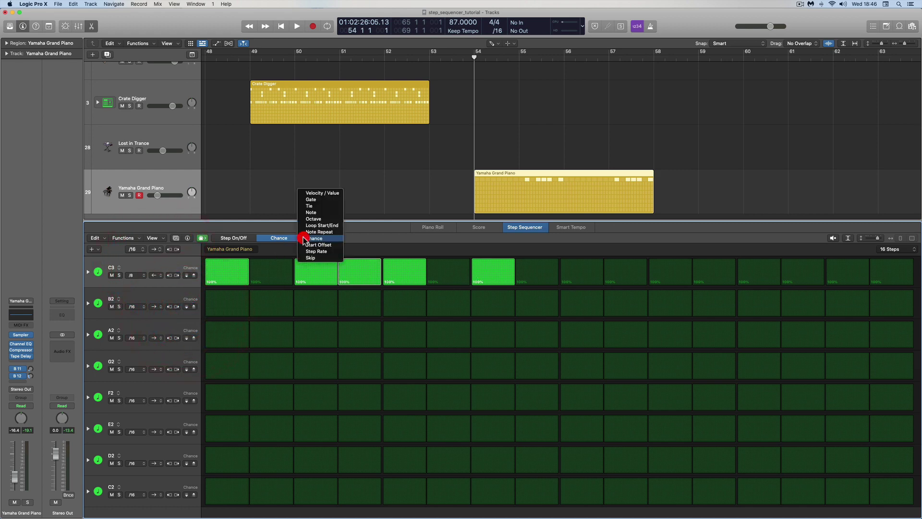
click(317, 193)
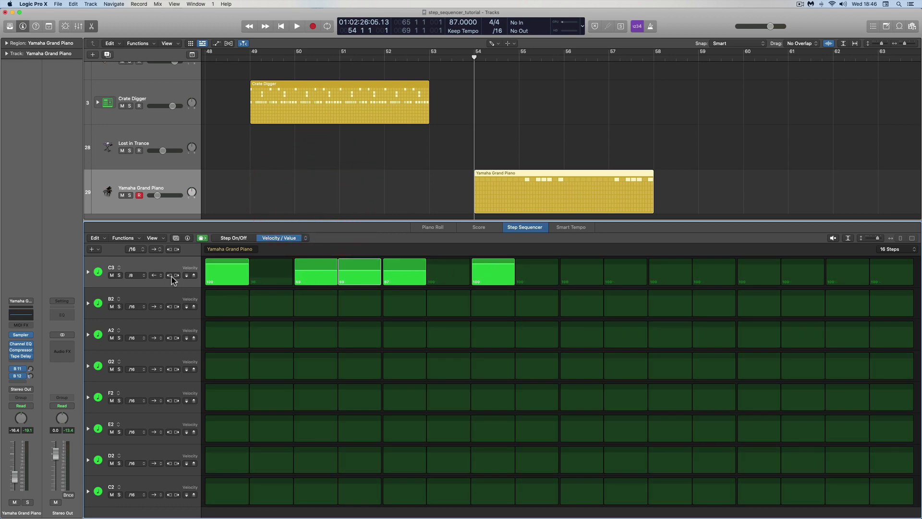
right_click(169, 272)
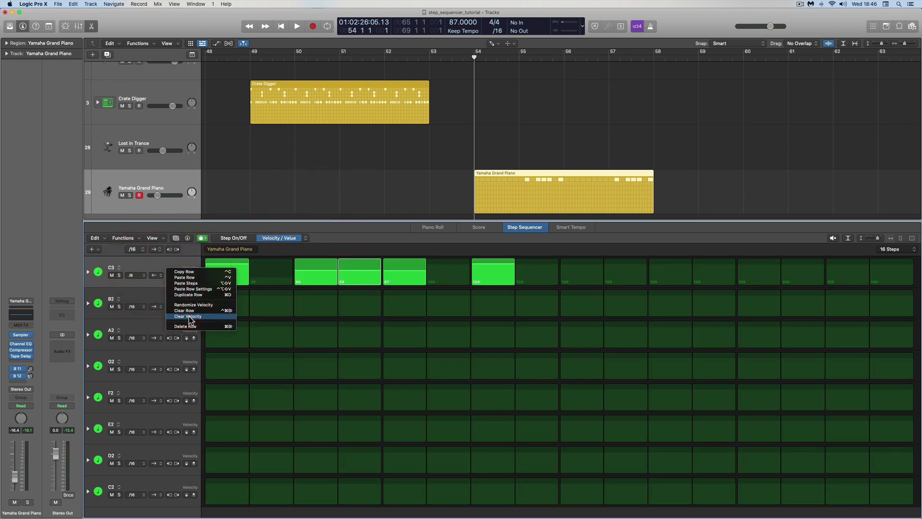
click(189, 317)
Step: Set the edit mode to Gate and check the availability of Clear Gate on the C3 row
click(303, 237)
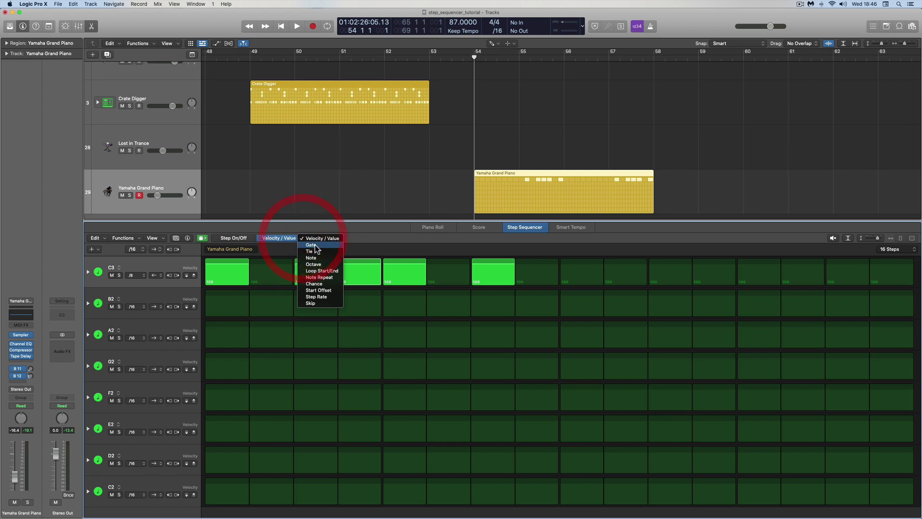
click(316, 246)
right_click(169, 269)
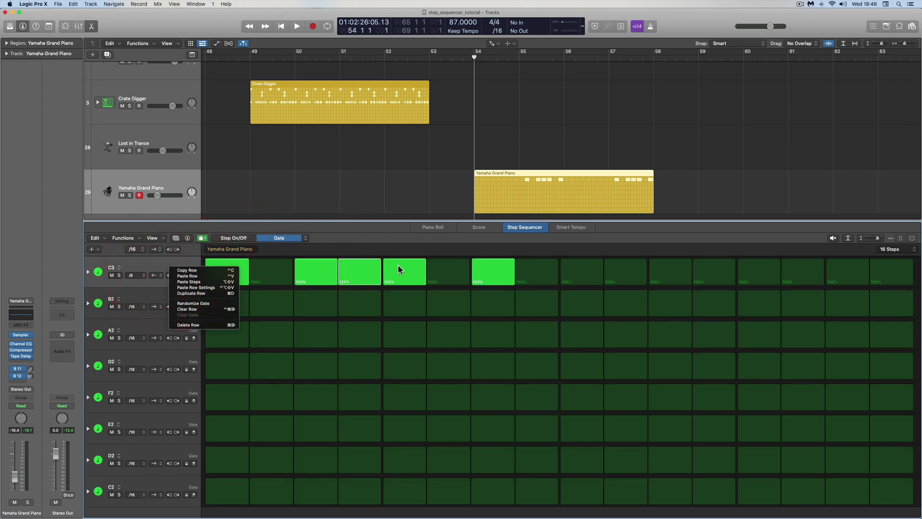
click(377, 265)
Step: Reduce the Gate value of the C3 row's fourth step, reset it with Clear Gate, and recheck the row's commands
drag(377, 263, 369, 271)
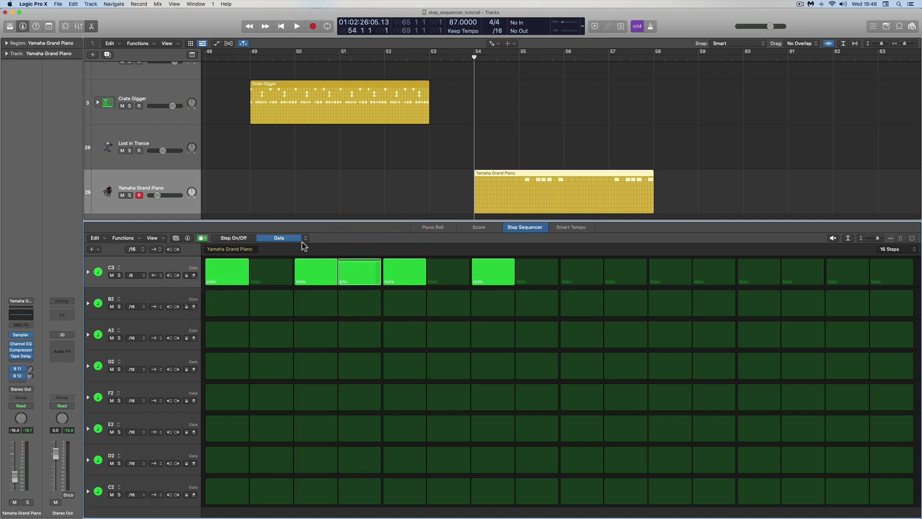
right_click(168, 272)
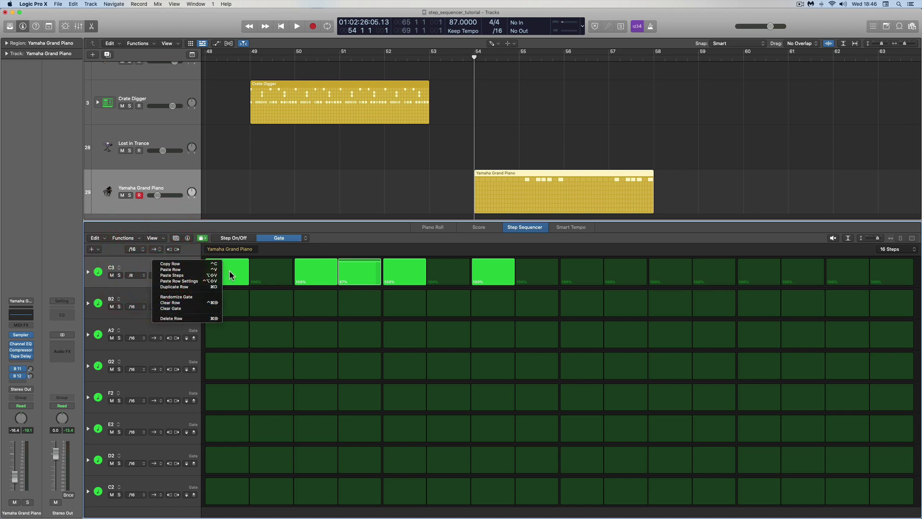
click(178, 309)
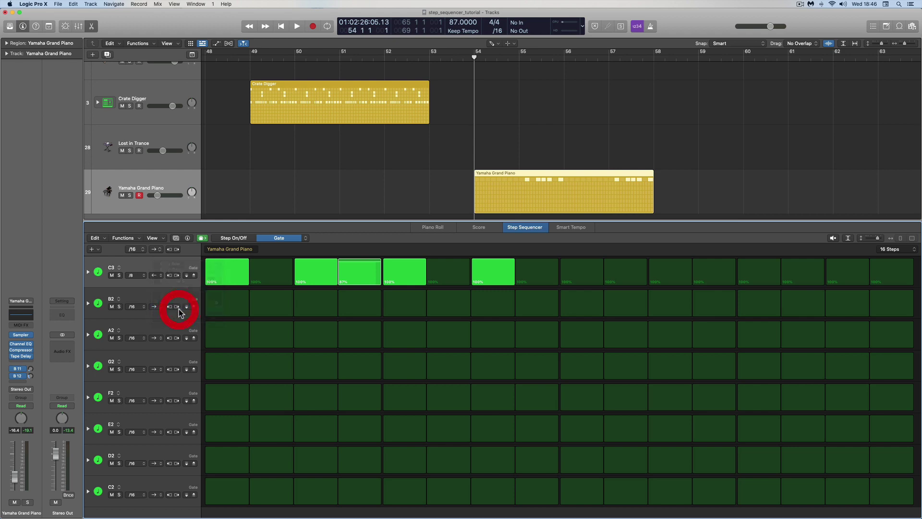
right_click(163, 269)
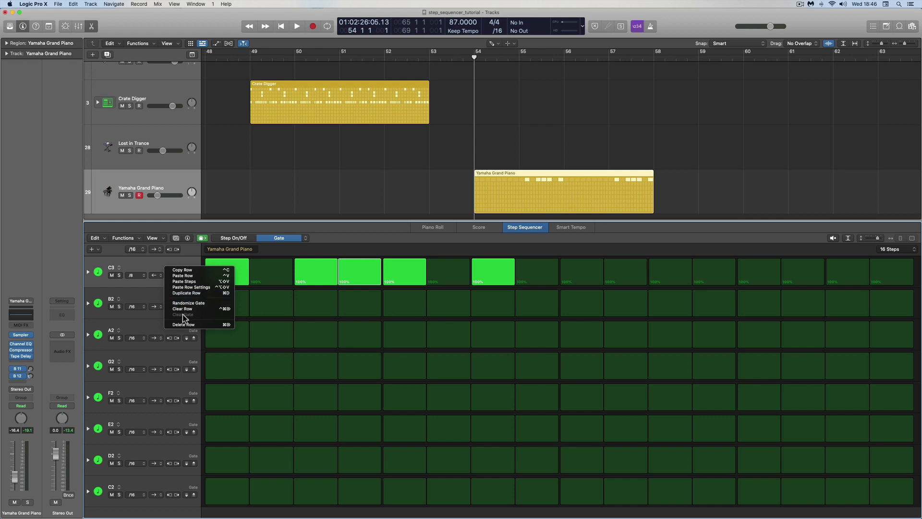
click(147, 265)
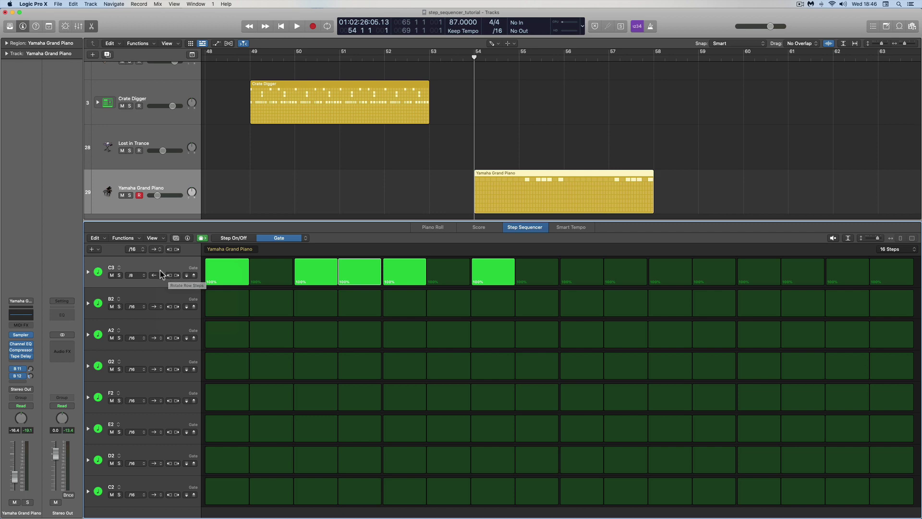
Step: Turn on Learn Mode for the Step Sequencer pattern
click(134, 238)
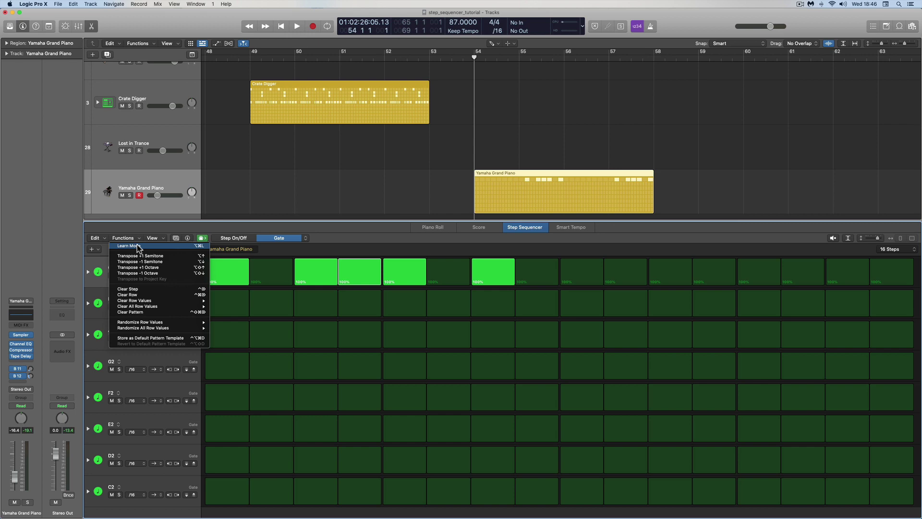
click(138, 246)
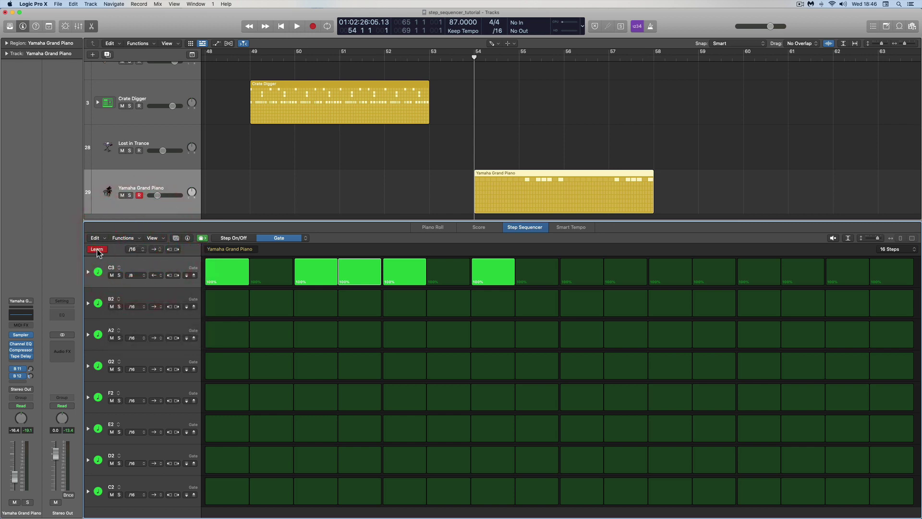
Step: Turn off Learn Mode, switching it on and off again through the Learn option for adding rows
click(97, 249)
click(93, 250)
mouse_move(97, 254)
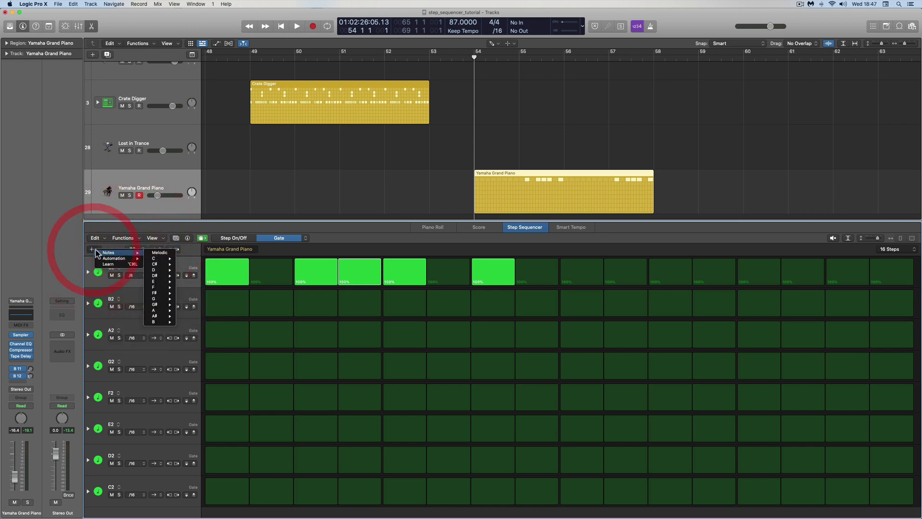
click(123, 263)
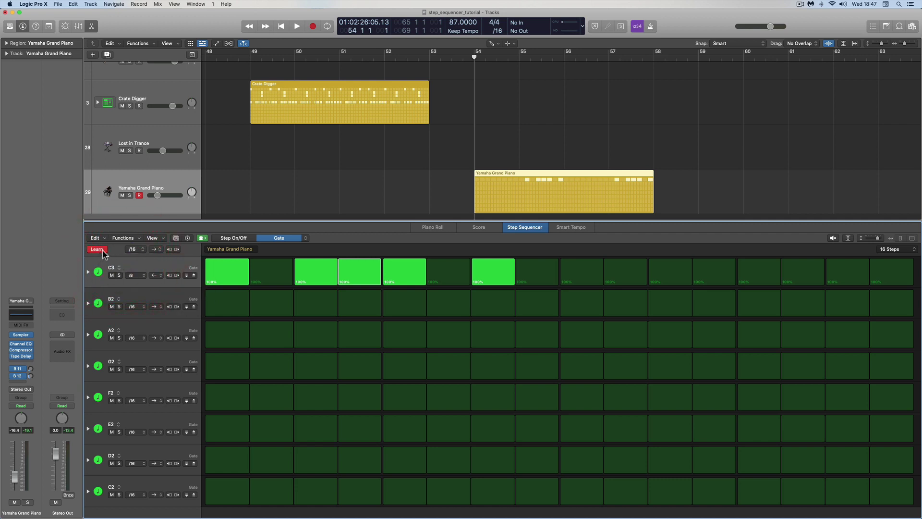
click(103, 253)
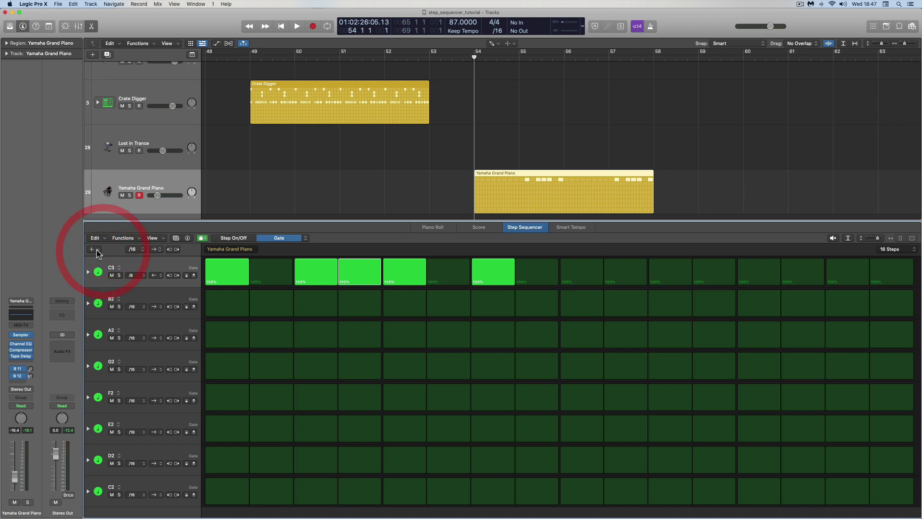
click(94, 250)
click(112, 264)
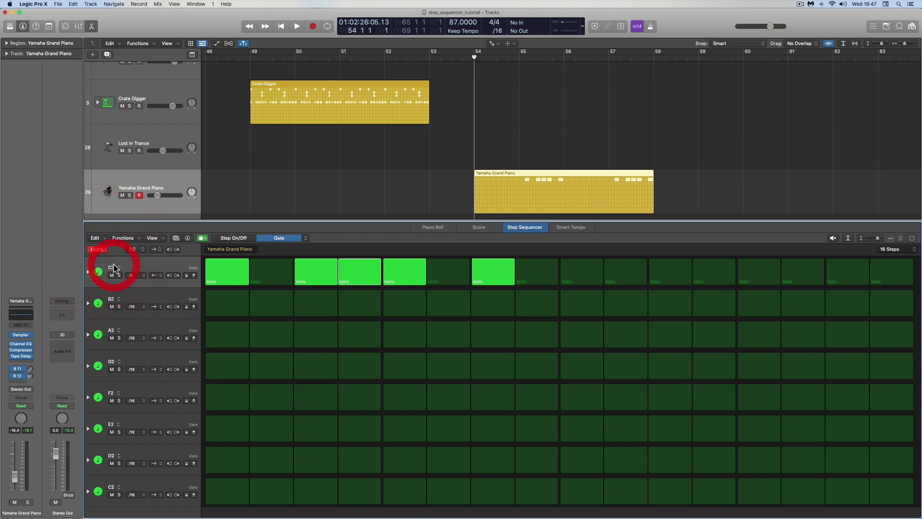
click(102, 250)
Step: Select the seventh step of the C3 row and remove it with Clear Step
click(123, 238)
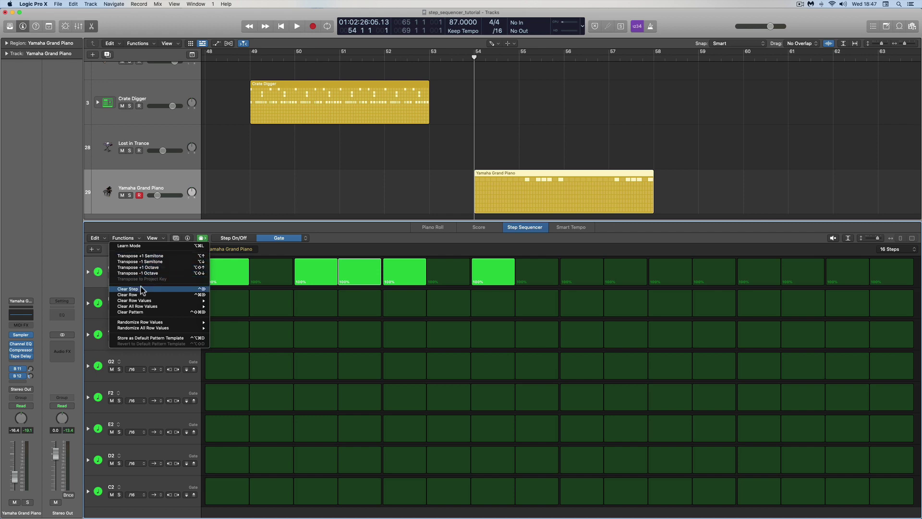
click(490, 272)
click(490, 272)
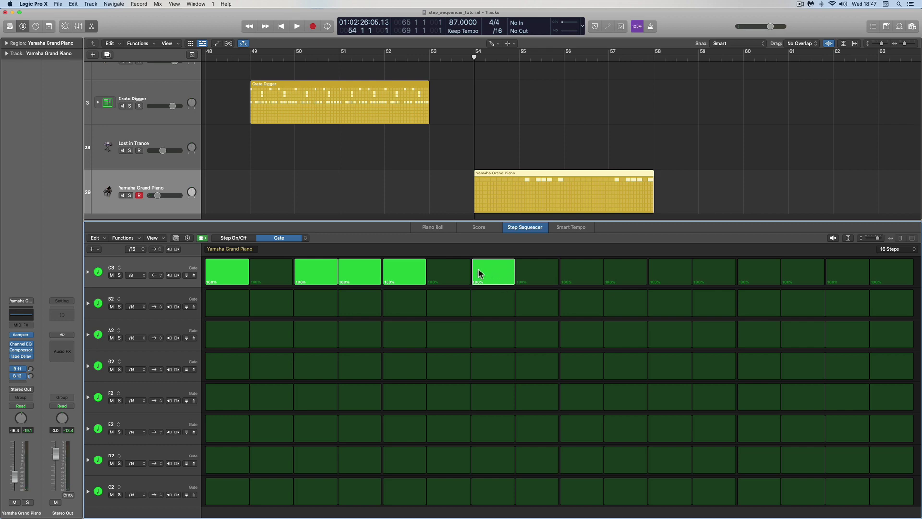
click(124, 239)
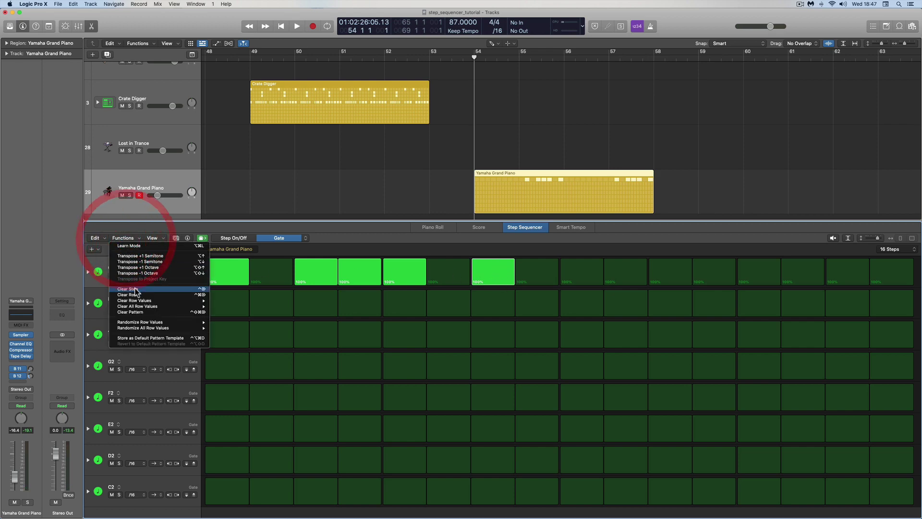
click(352, 235)
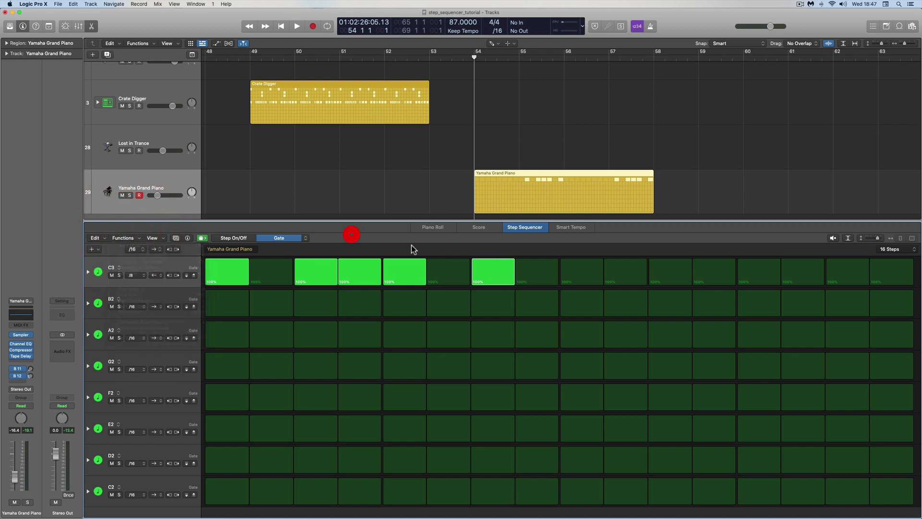
click(484, 270)
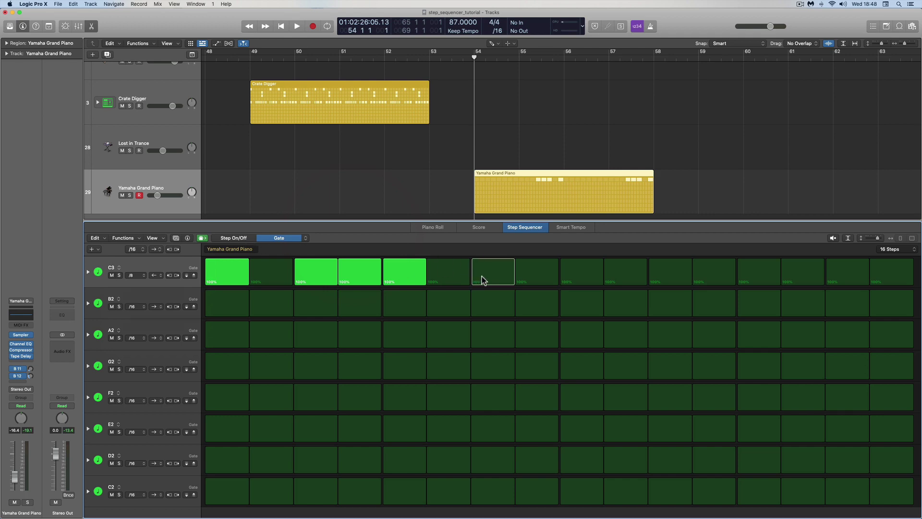
Step: Set the edit mode to Velocity / Value and select the C3 row's fifth step
click(307, 238)
click(311, 232)
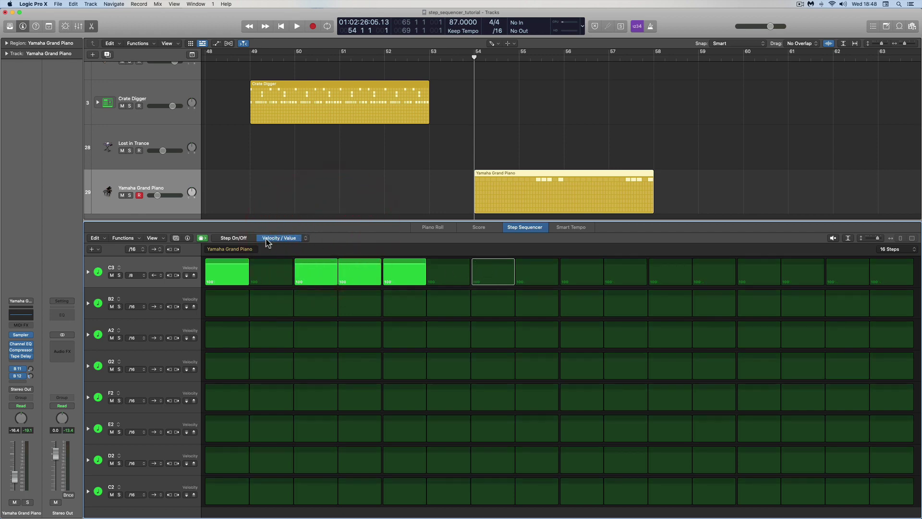
click(126, 238)
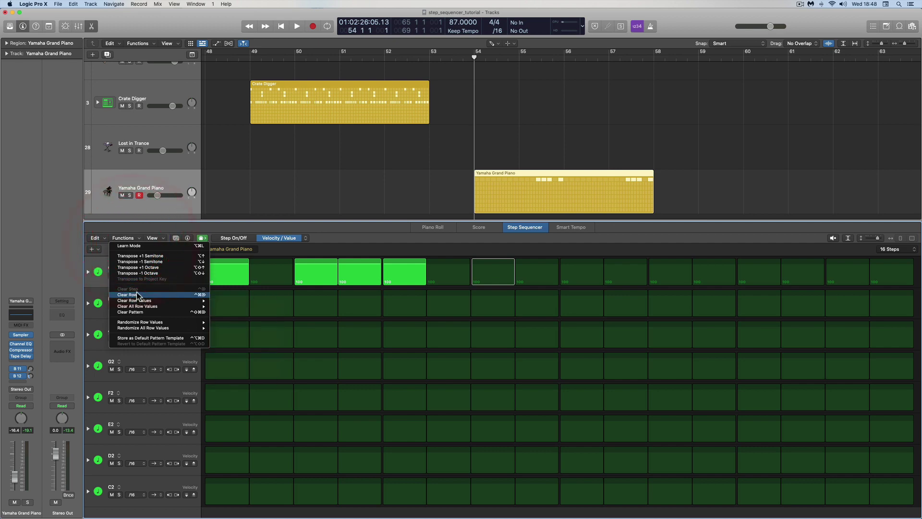
click(403, 271)
click(402, 260)
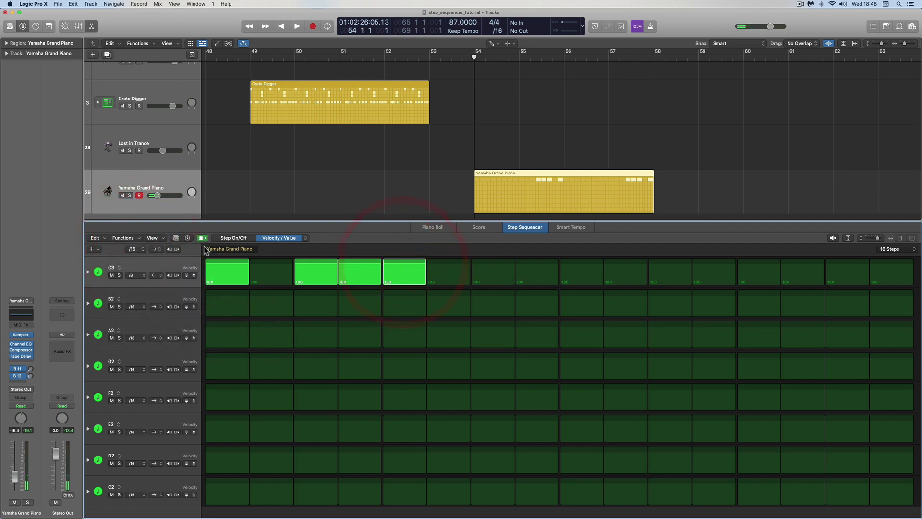
Step: Compare the clear commands among the pattern functions with those offered for the C3 row itself
click(128, 238)
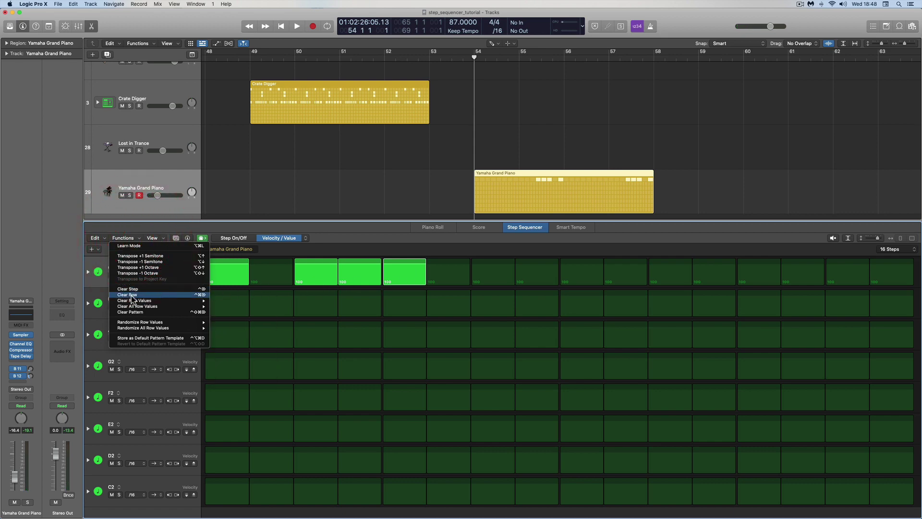
click(154, 222)
right_click(154, 265)
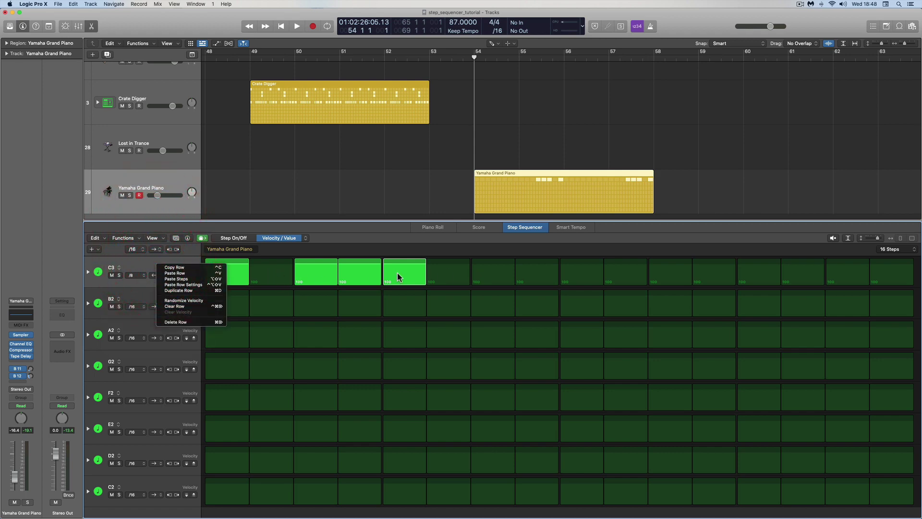
click(143, 270)
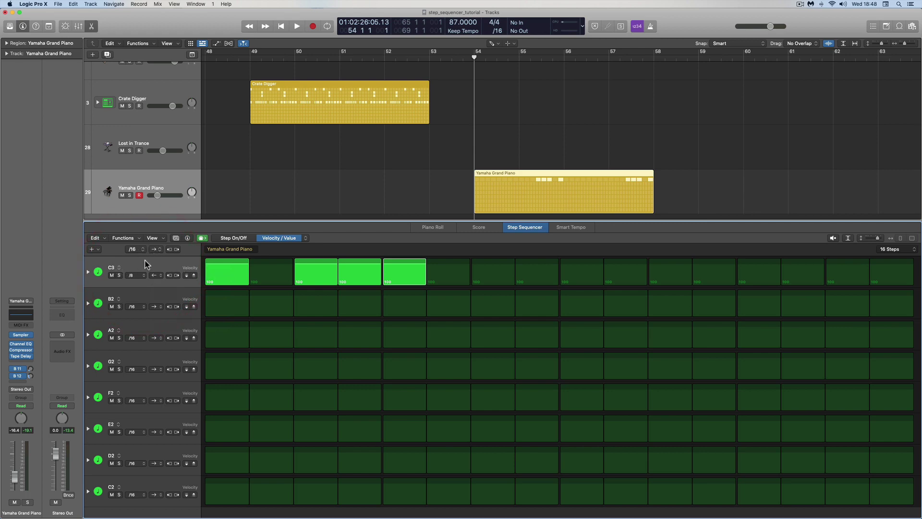
Step: Examine the Clear Row Values options alongside the list of available edit modes
click(138, 238)
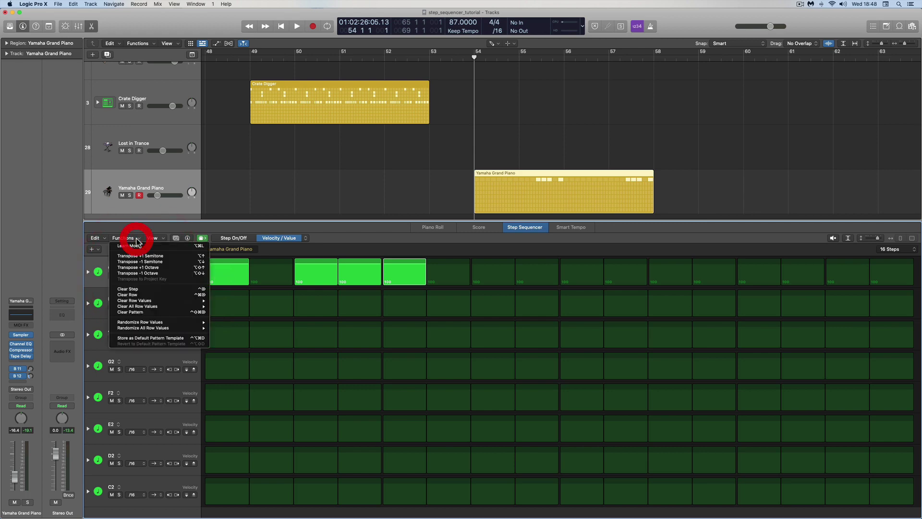
mouse_move(138, 304)
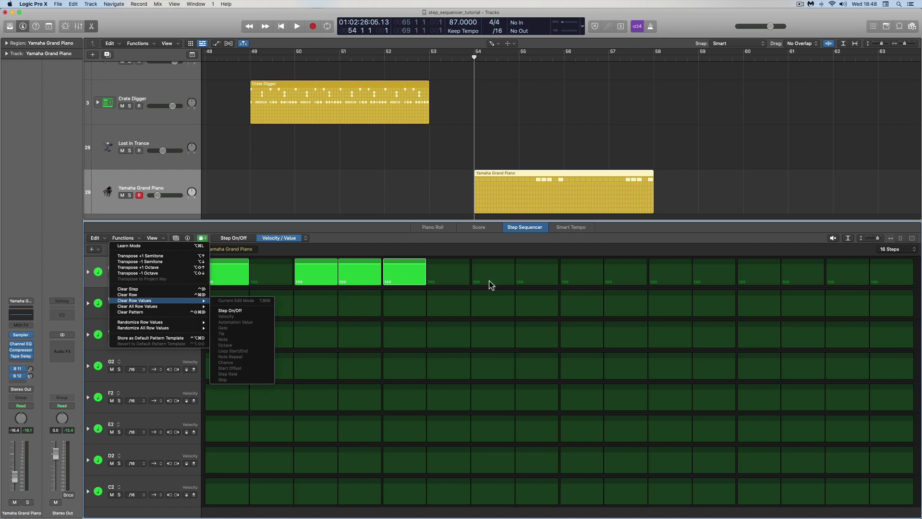
click(304, 239)
click(304, 238)
click(368, 241)
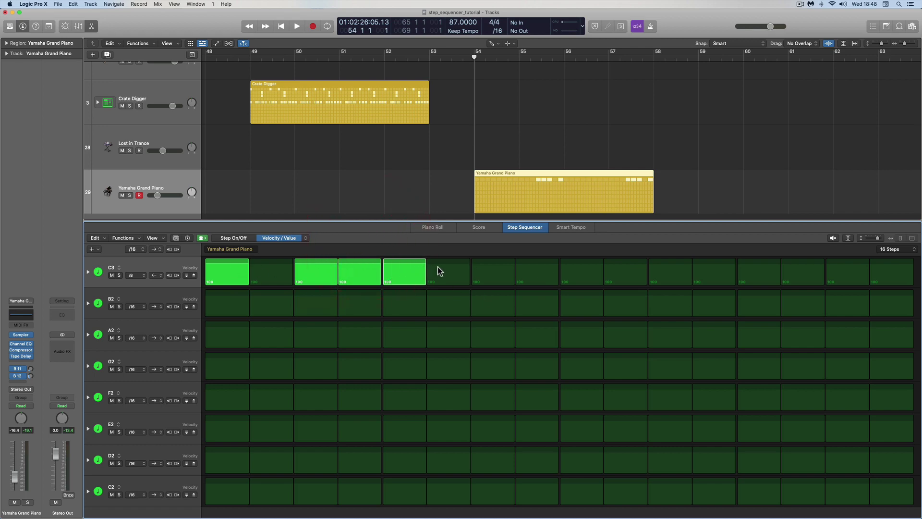
Step: Review the Clear All Row Values options and clear the entire pattern with Clear Pattern
click(138, 238)
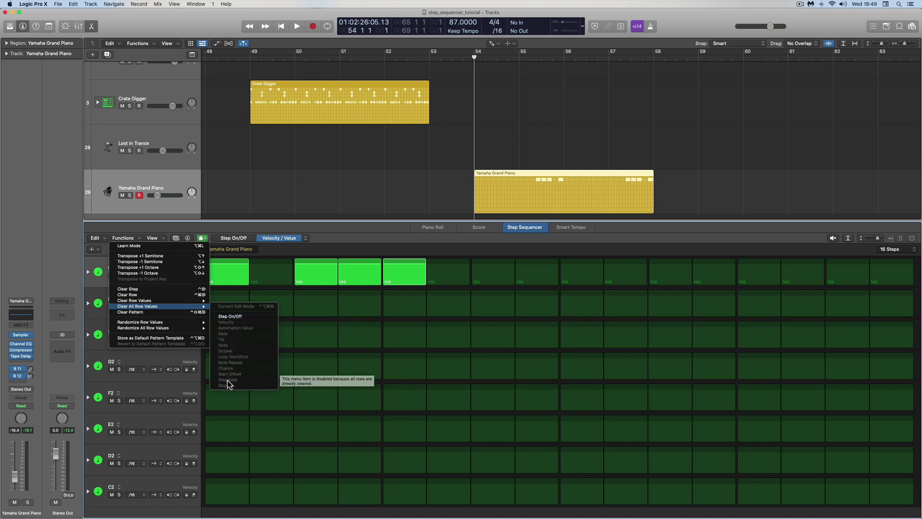
click(134, 313)
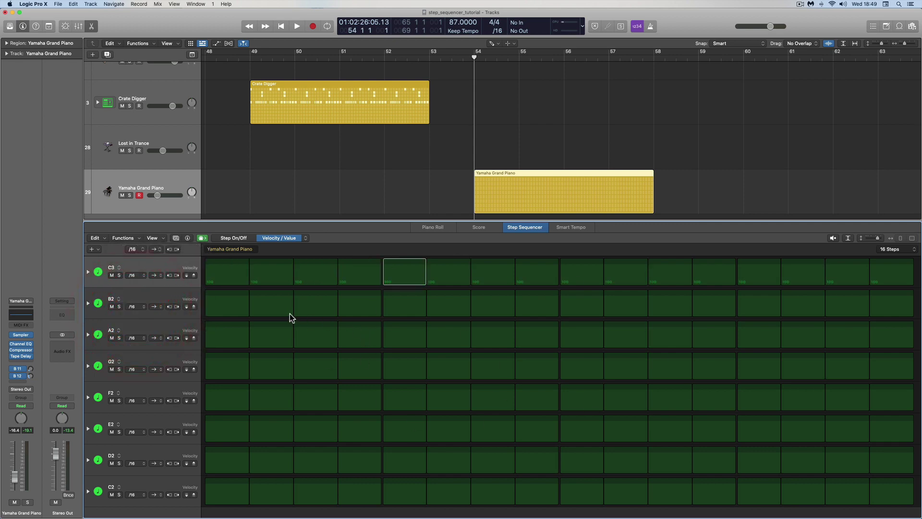
right_click(139, 264)
click(135, 259)
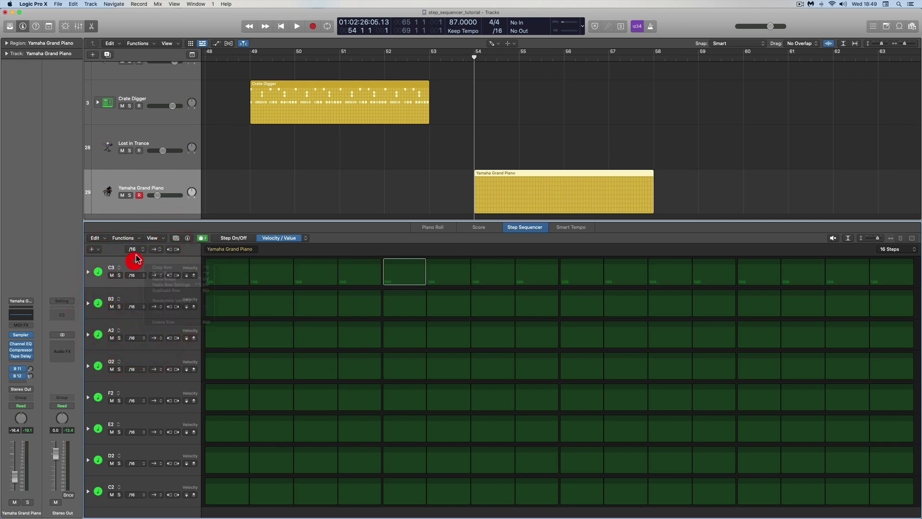
Step: Examine the Randomize Row Values, Randomize All Row Values and default pattern template functions
click(129, 239)
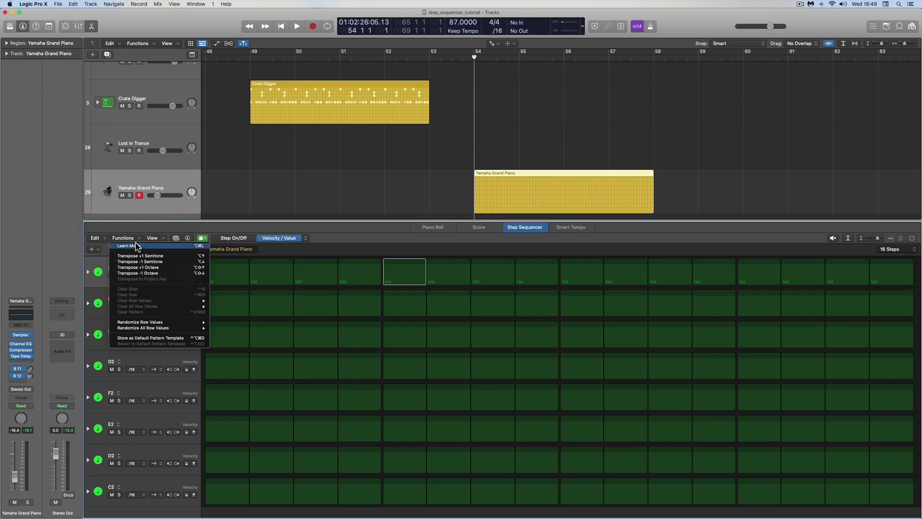
mouse_move(153, 323)
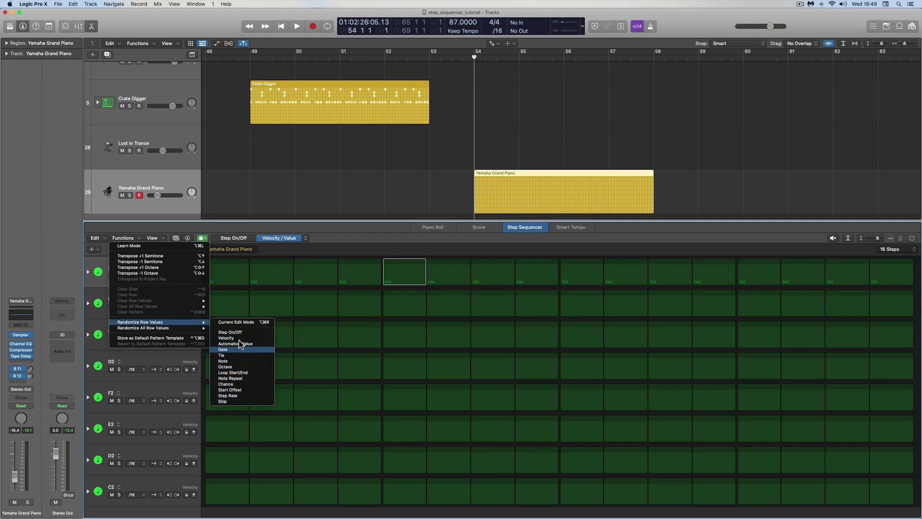
mouse_move(156, 331)
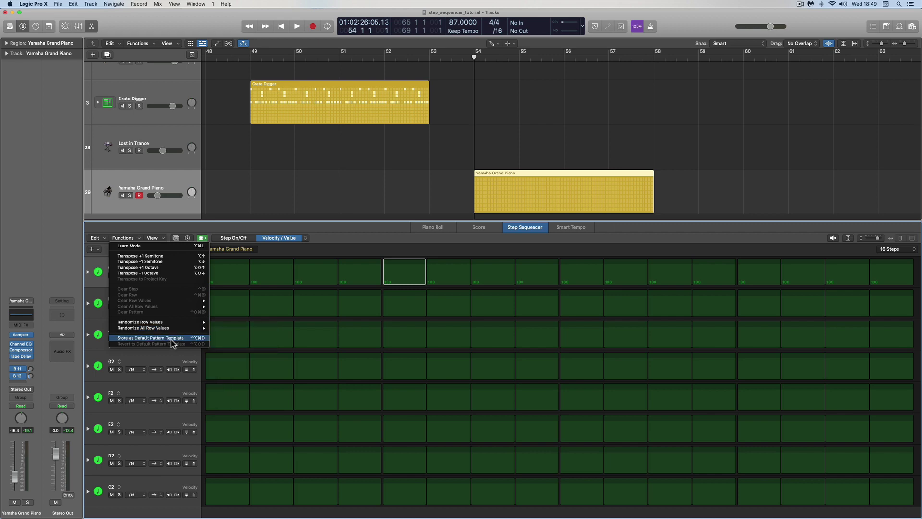
click(188, 225)
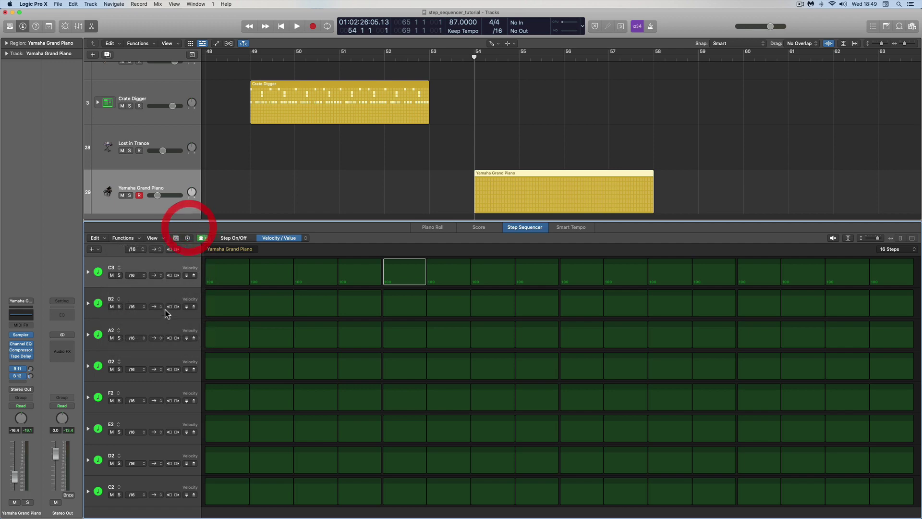
Step: Show the Pattern Browser, look through its Templates category, and hide the browser again
click(176, 238)
click(106, 275)
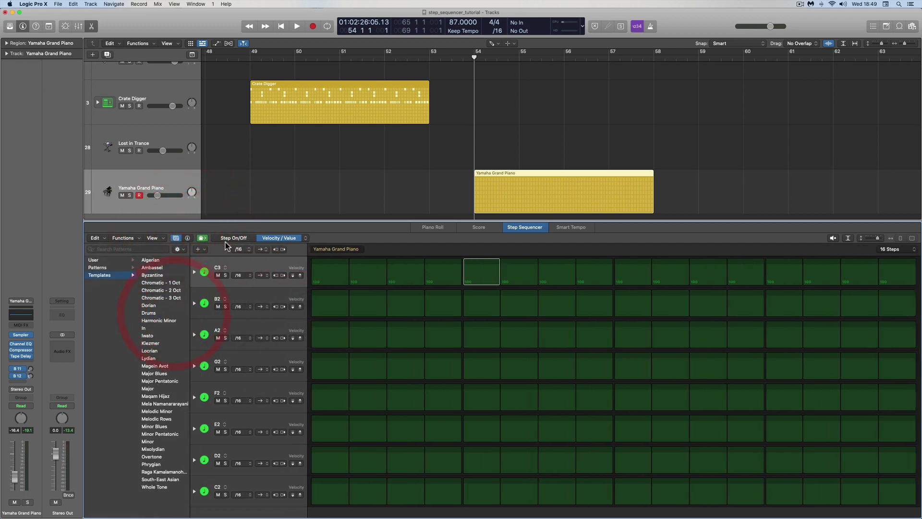
click(175, 239)
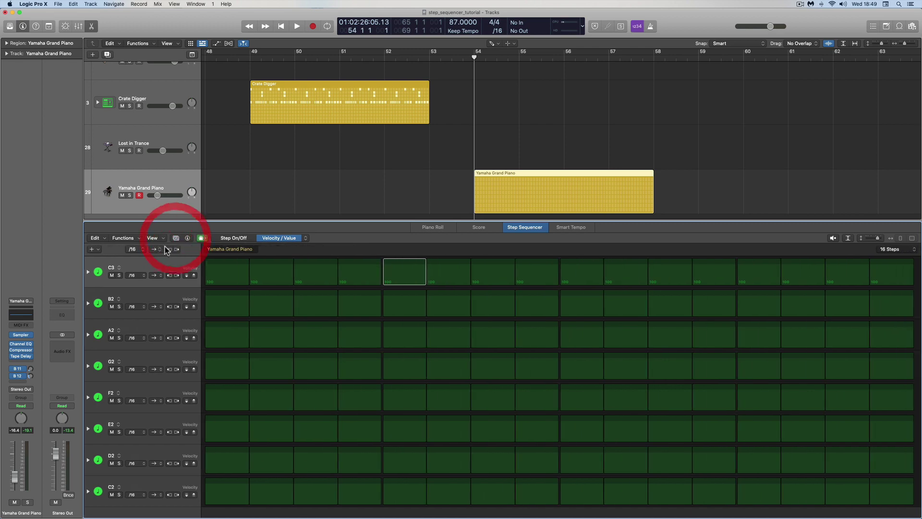
Step: Review the Transpose functions and compare the Step Sequencer's view options with those of the Tracks area
click(137, 238)
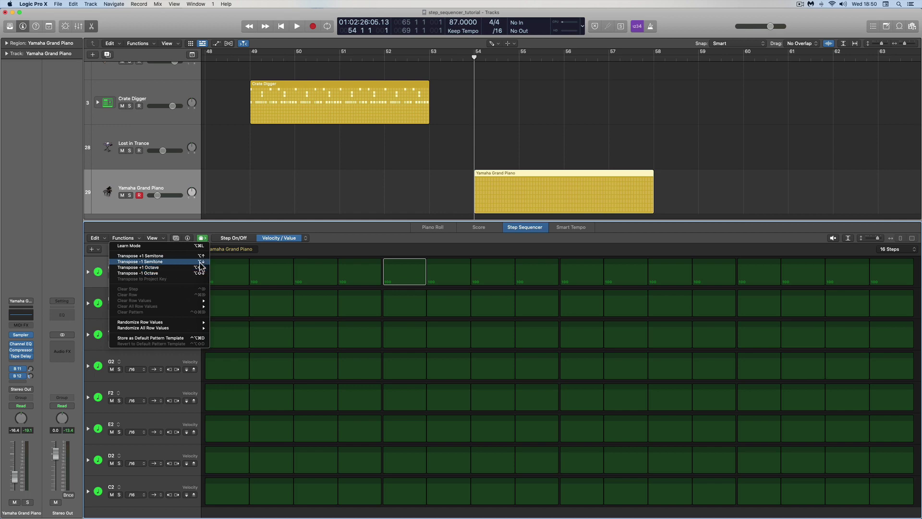
click(161, 238)
click(162, 239)
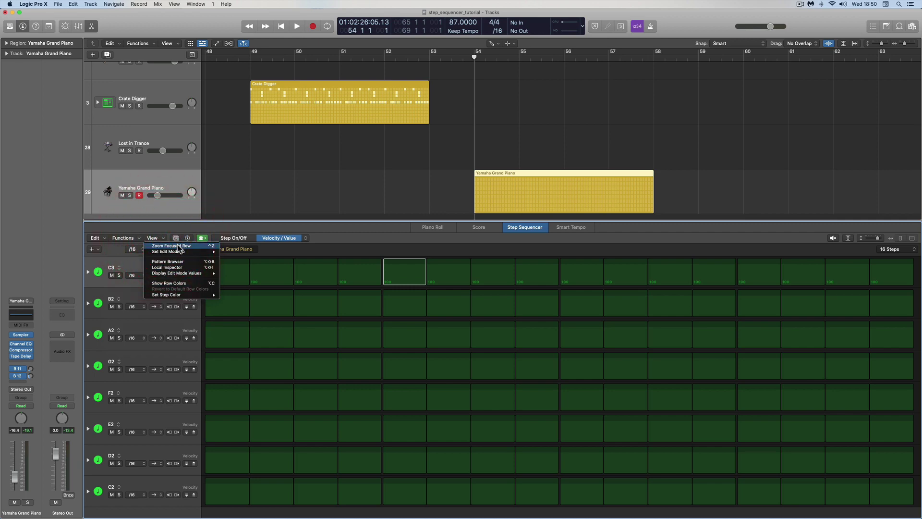
click(176, 44)
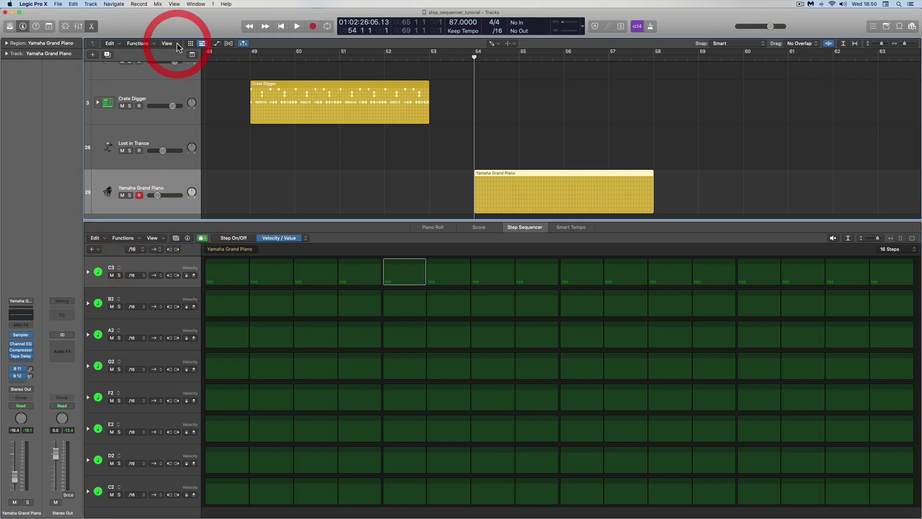
click(177, 44)
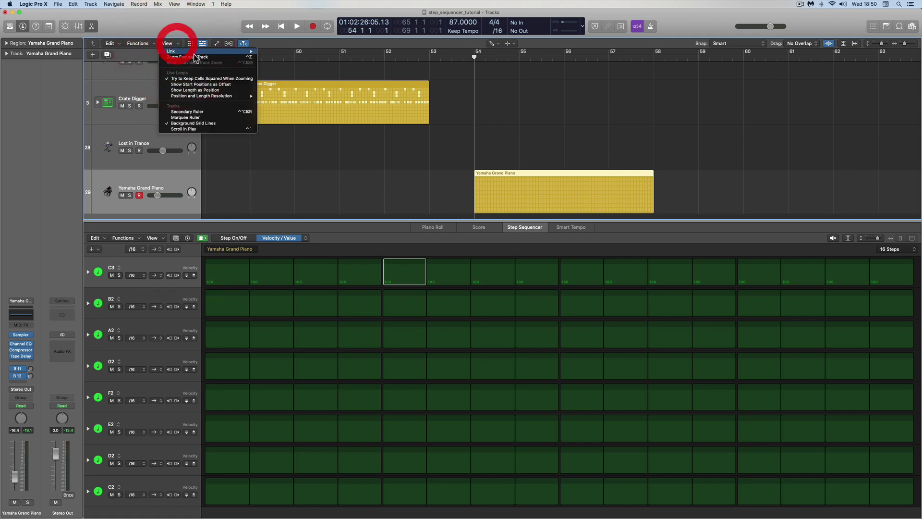
click(168, 44)
Step: Turn on Zoom Focused Row and focus the B2 row followed by the A2 row
click(165, 239)
click(169, 246)
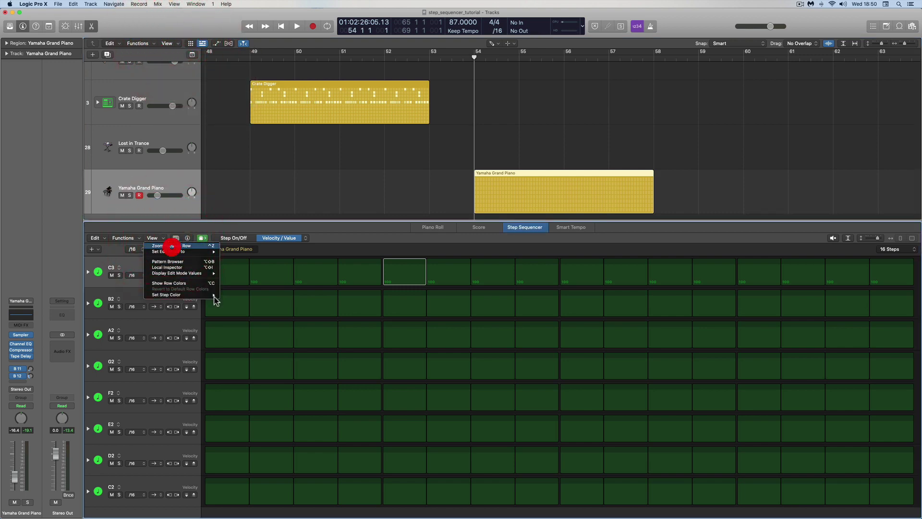
click(165, 360)
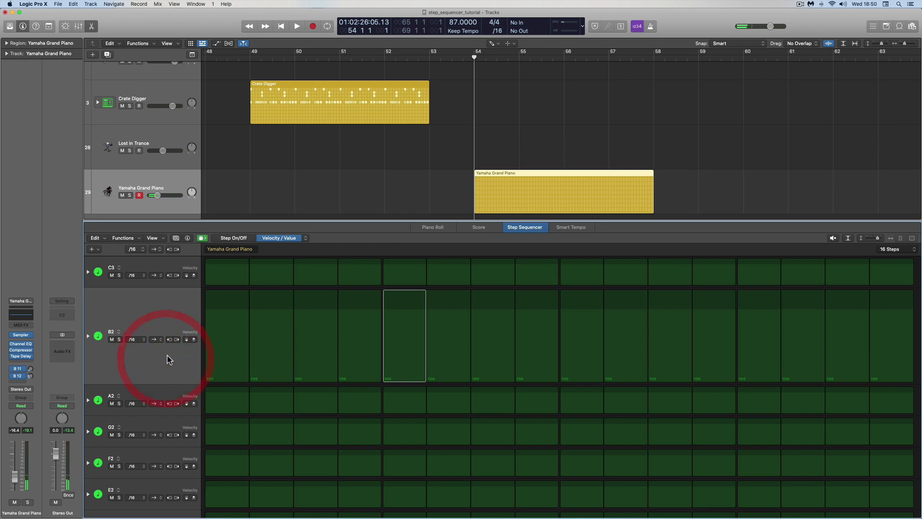
click(170, 393)
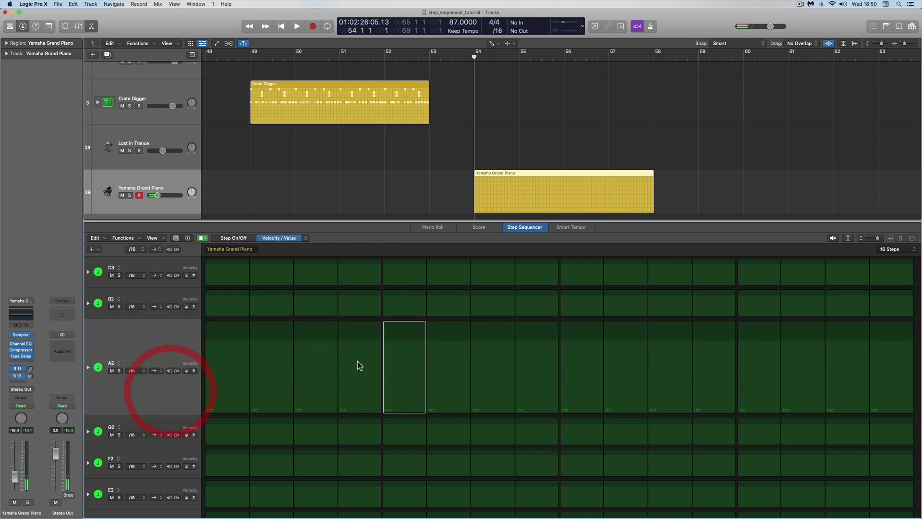
Step: Turn off Zoom Focused Row and review the edit modes offered under Set Edit Mode to
click(163, 237)
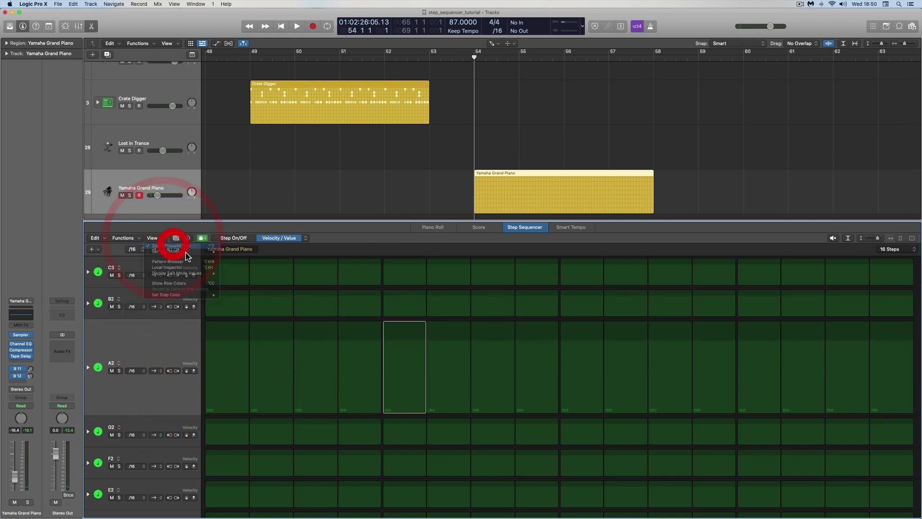
click(170, 247)
click(162, 238)
mouse_move(183, 252)
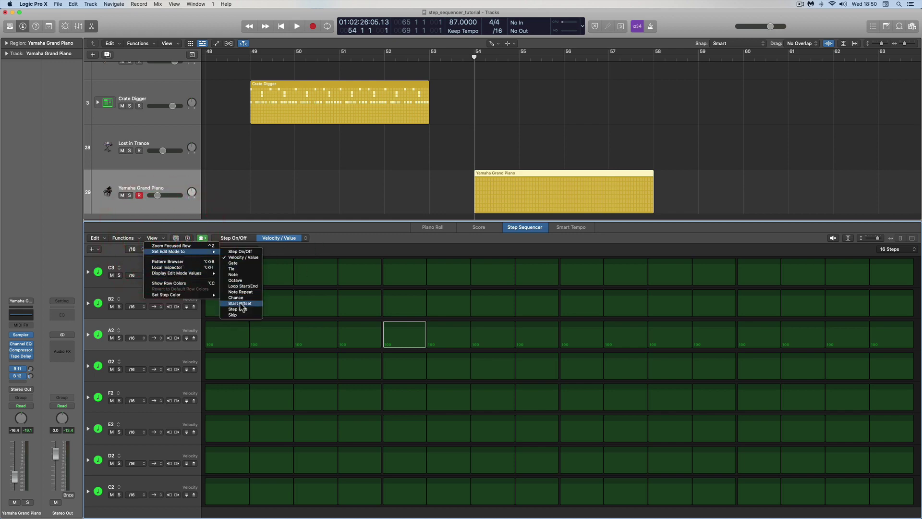
click(324, 238)
Step: Switch the edit mode to Note, Start Offset and finally Gate
click(305, 239)
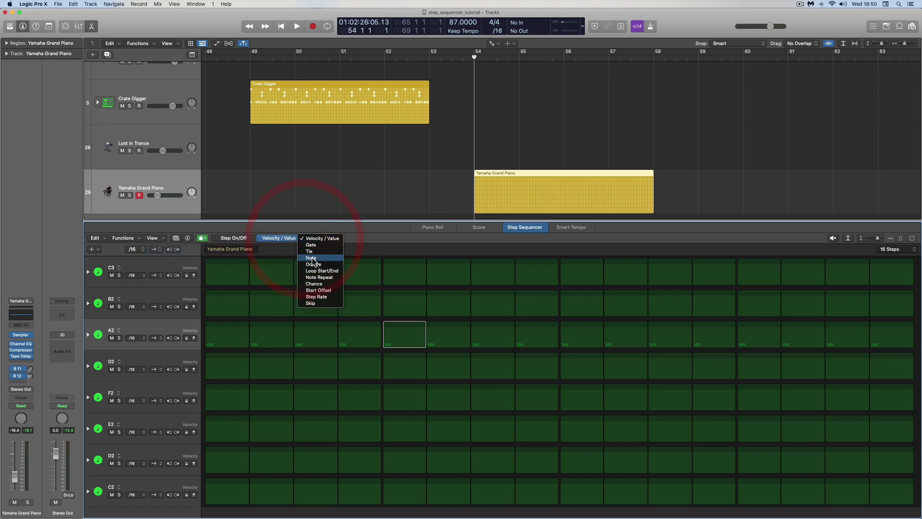
click(318, 260)
click(306, 241)
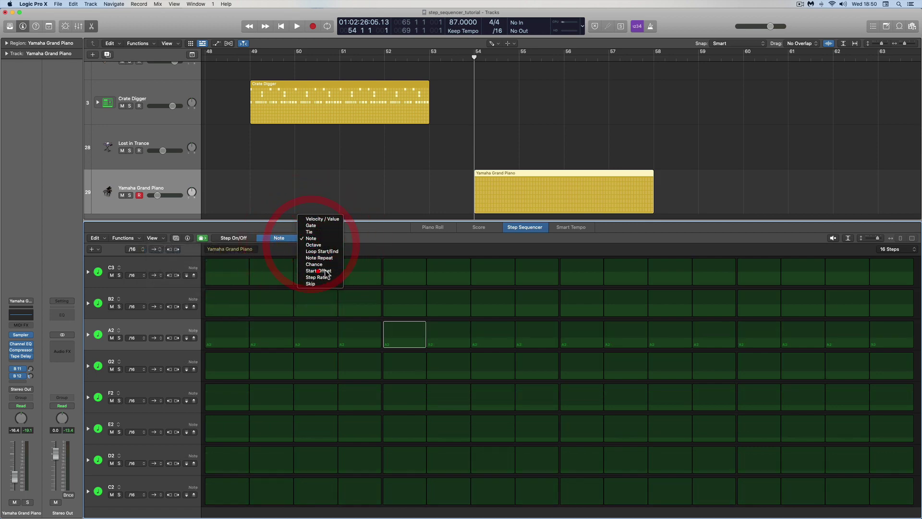
click(313, 271)
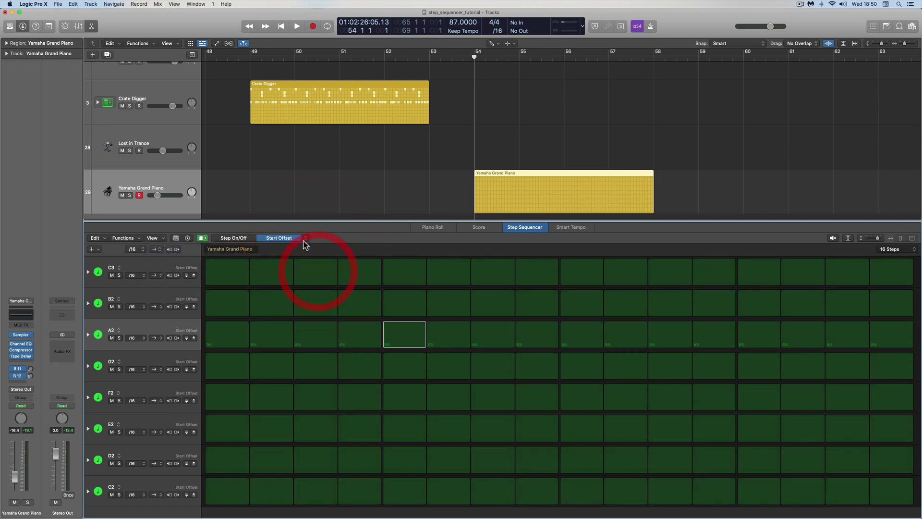
click(162, 240)
mouse_move(192, 251)
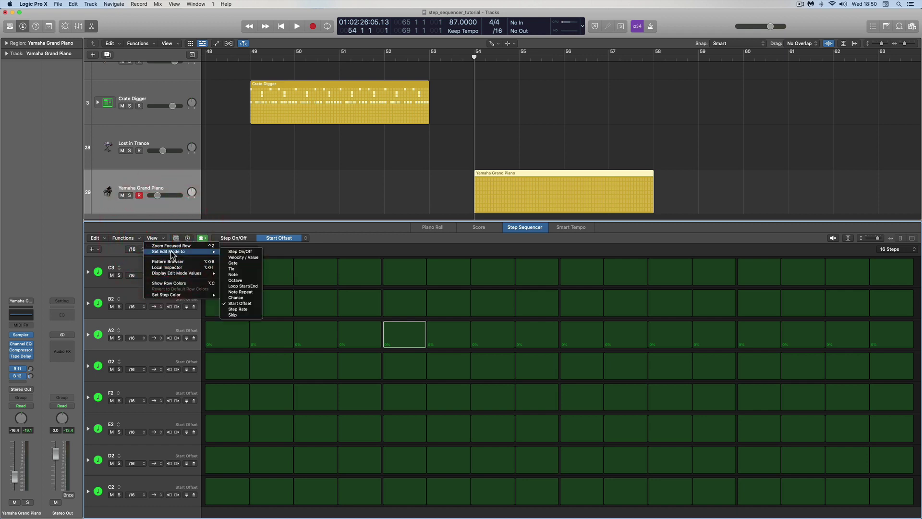
click(233, 263)
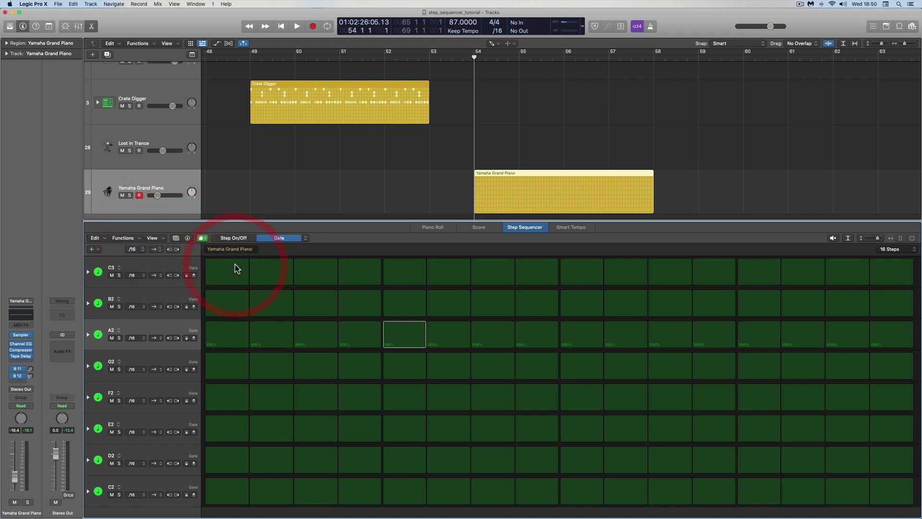
Step: Compare the edit modes listed in the view options with those in the Step Sequencer's own edit mode selector
click(163, 239)
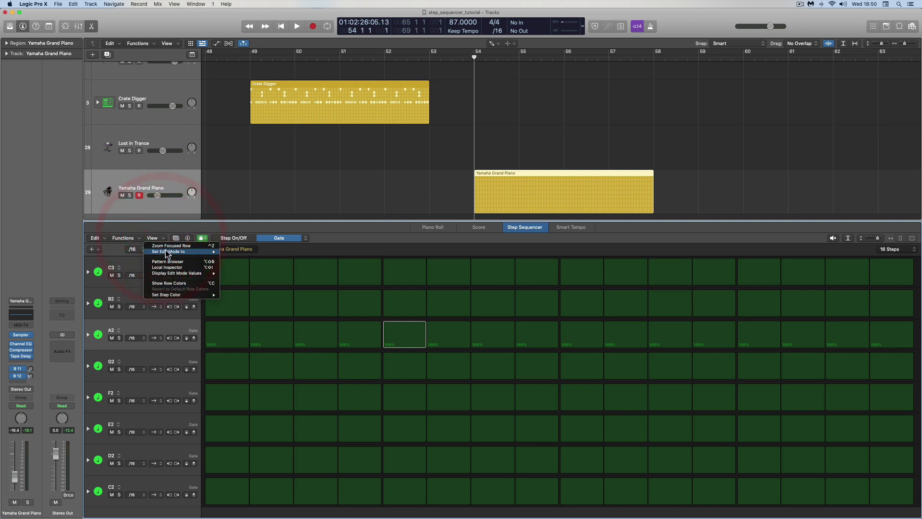
mouse_move(167, 252)
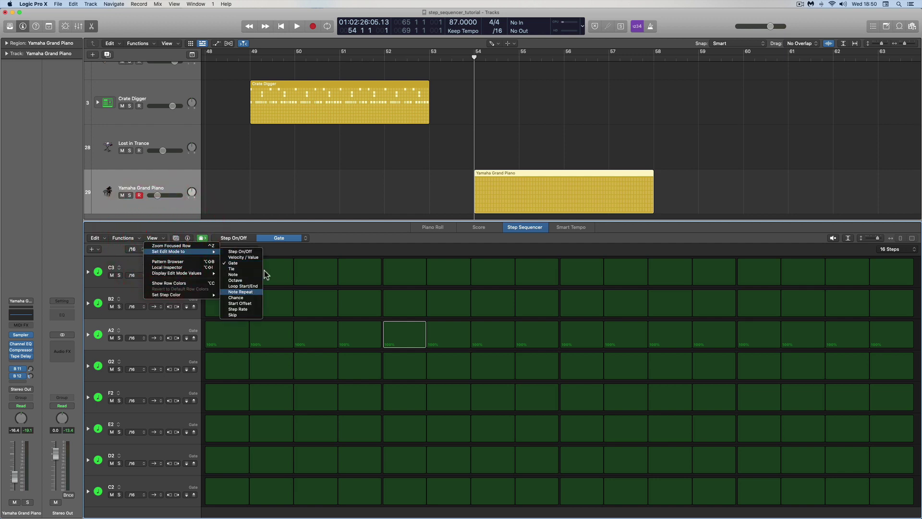
click(307, 238)
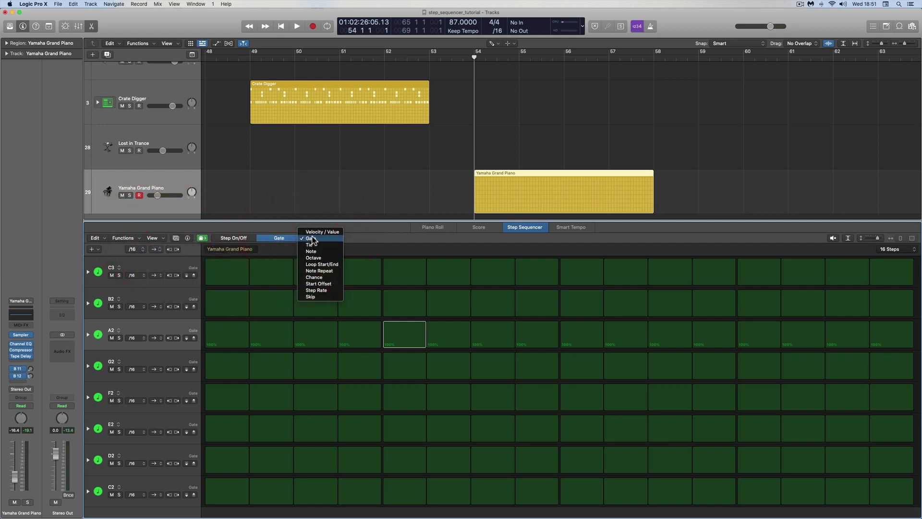
click(365, 231)
click(163, 238)
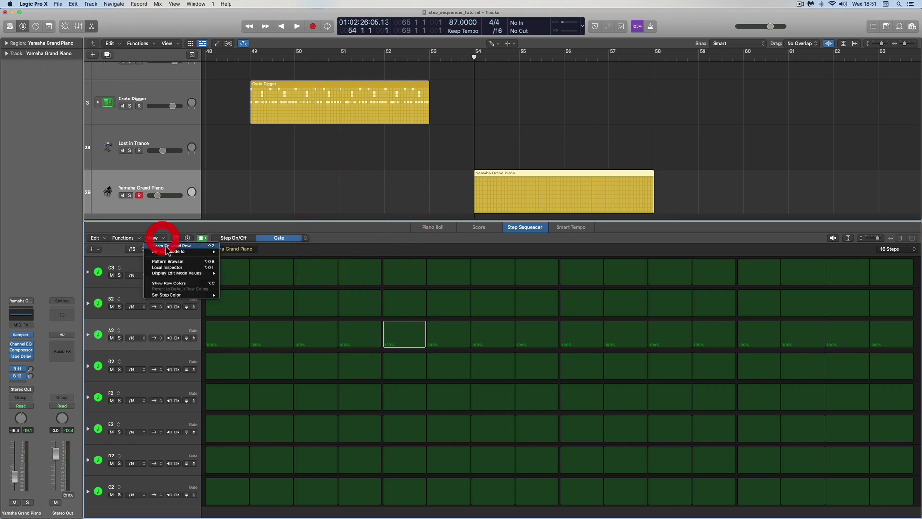
mouse_move(171, 252)
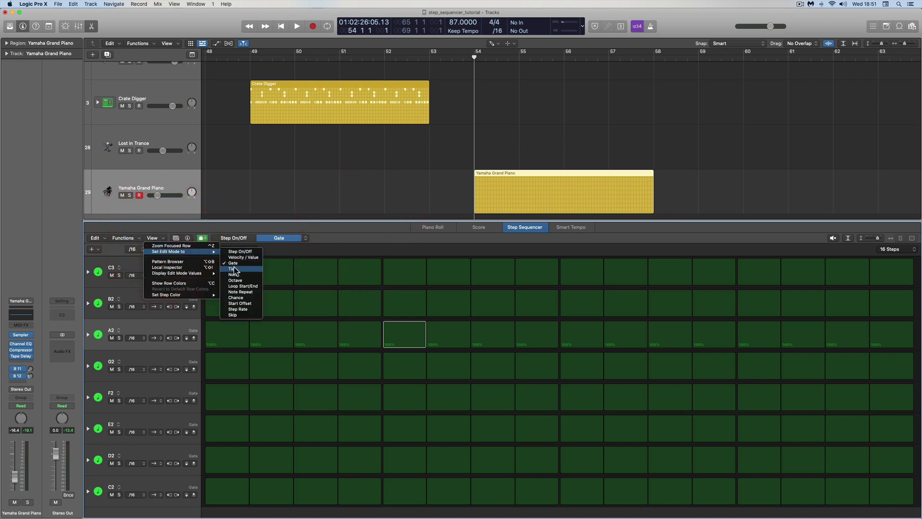
click(309, 238)
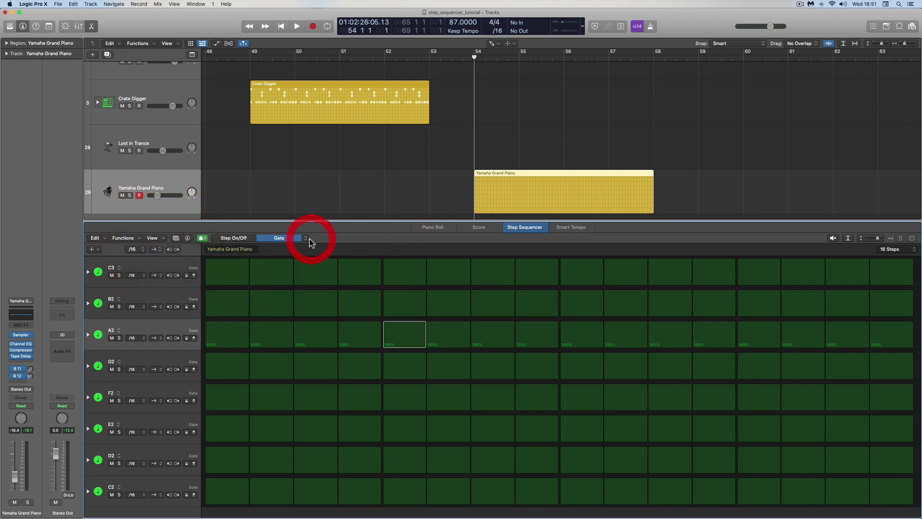
click(356, 240)
Step: Show and hide the Pattern Browser and the Local Inspector, comparing their toggles with the matching view options
click(160, 237)
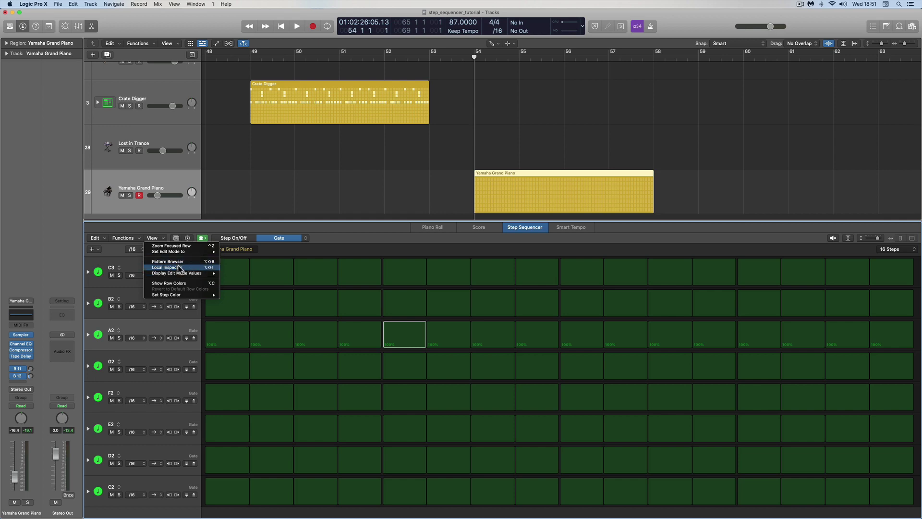
click(176, 238)
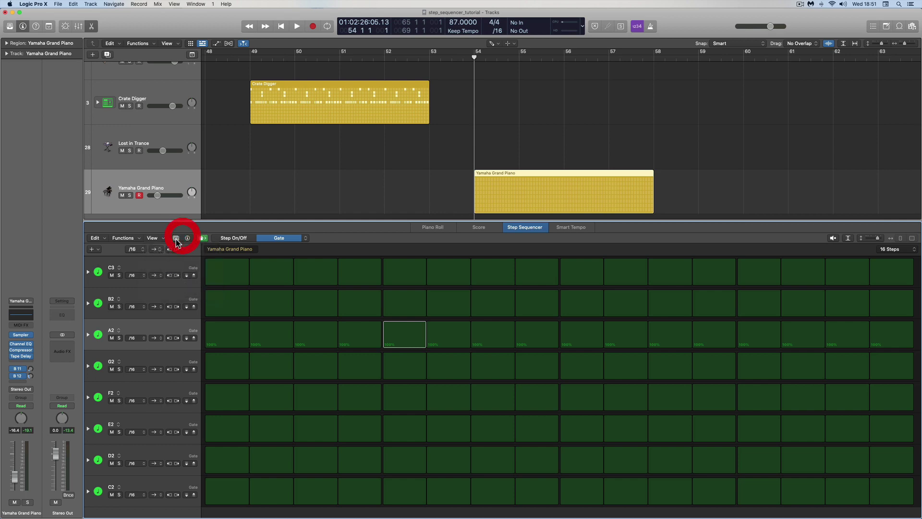
click(176, 238)
click(187, 238)
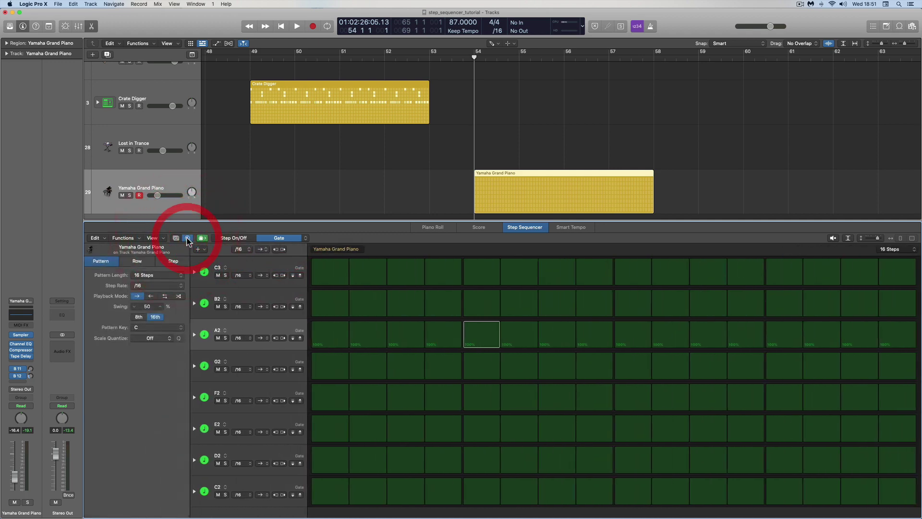
click(187, 238)
click(162, 237)
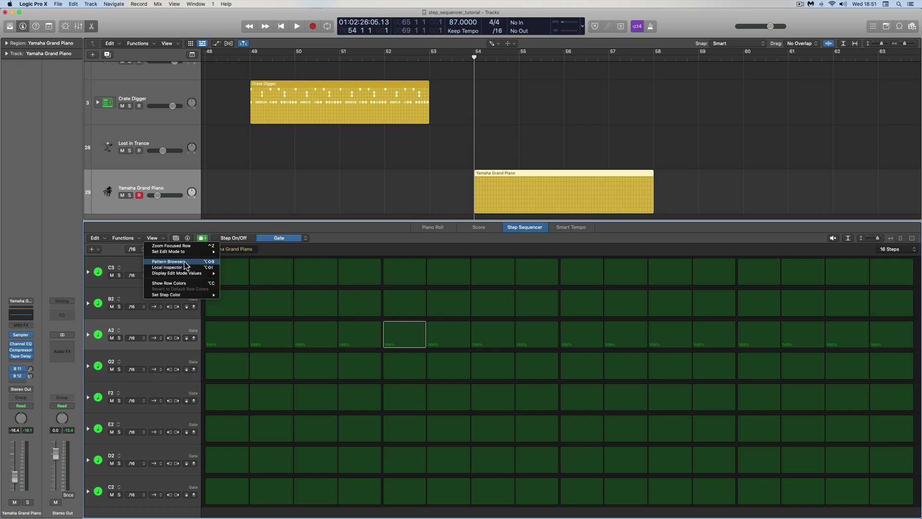
click(192, 227)
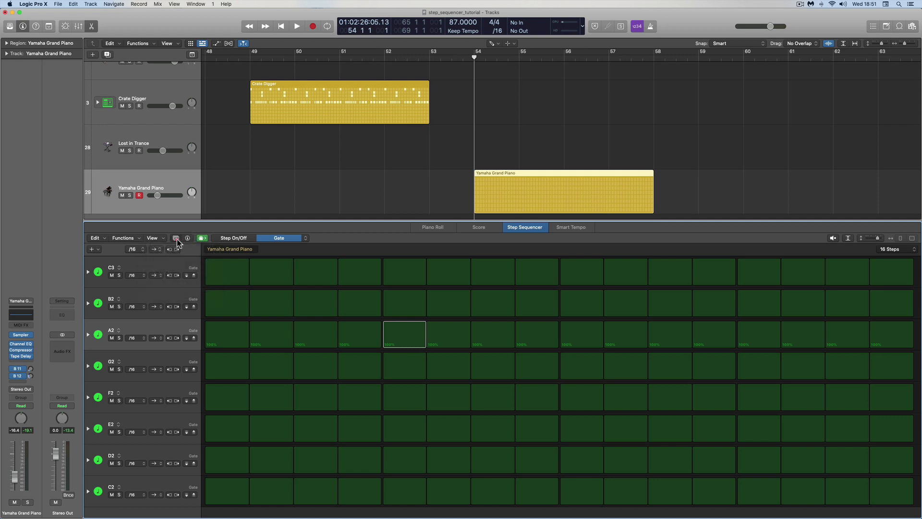
click(176, 238)
click(177, 238)
click(187, 238)
click(187, 238)
Step: Review the Display Edit Mode Values options and focus the C3 row
click(160, 237)
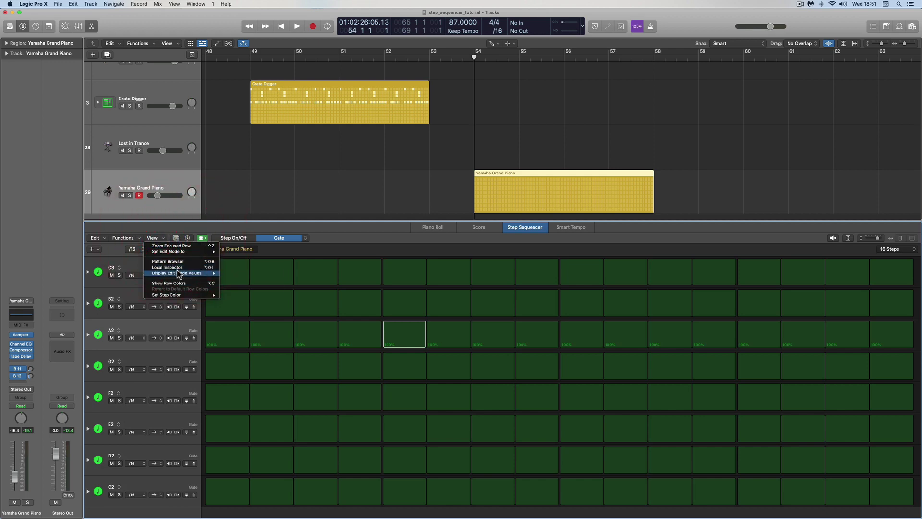
mouse_move(178, 276)
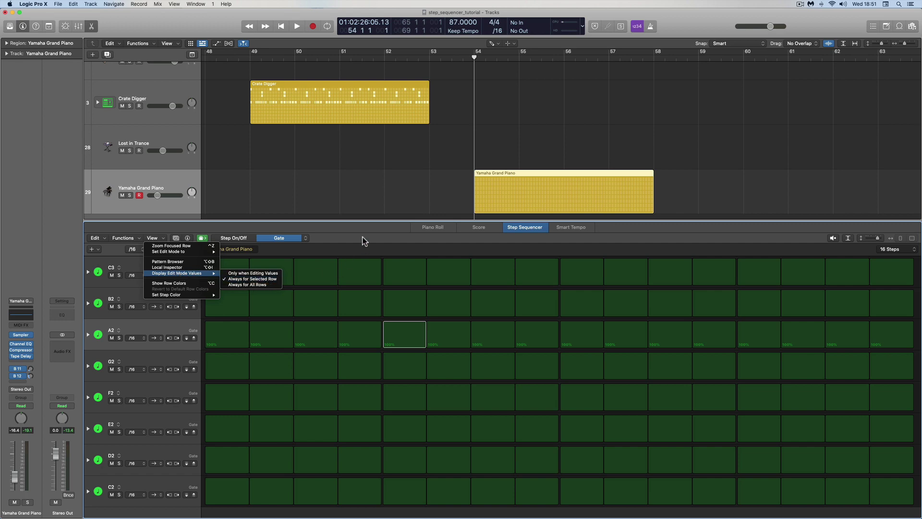
click(268, 284)
click(281, 269)
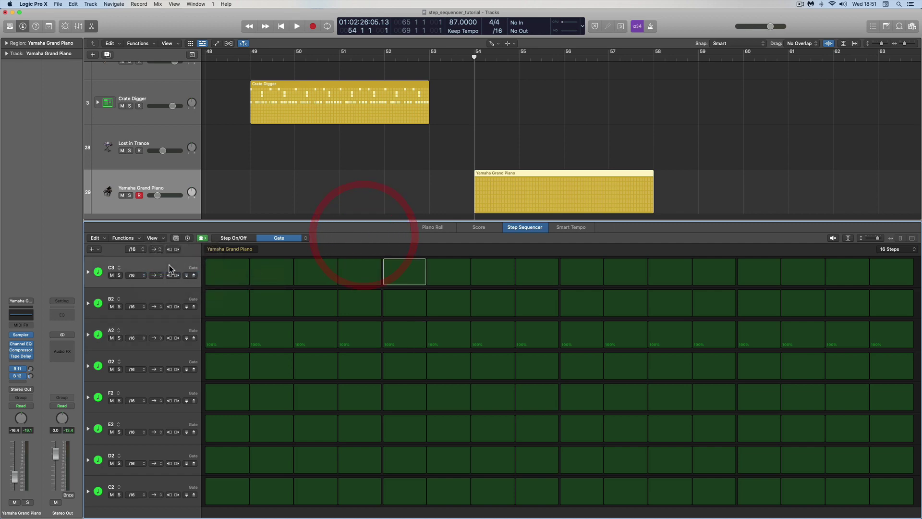
Step: Switch the edit mode to Velocity / Value and make the sequencer rows taller
click(306, 238)
click(312, 231)
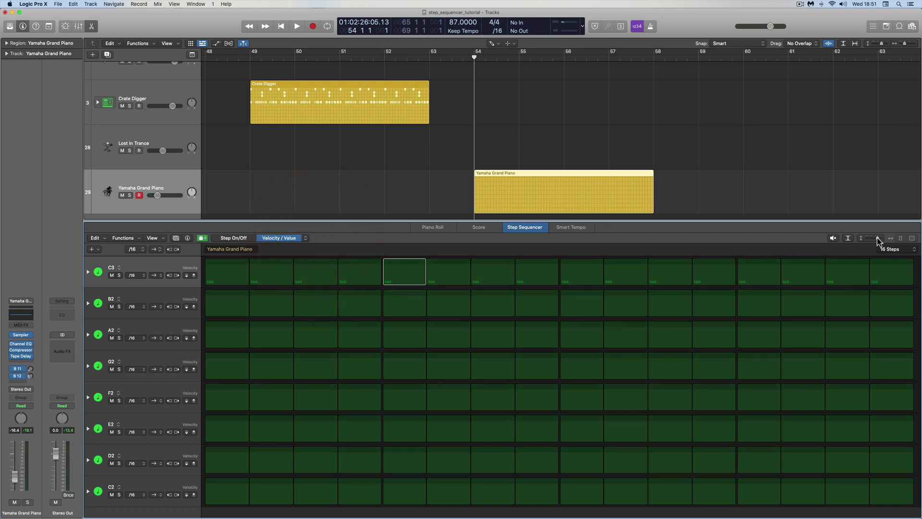
drag(877, 238, 879, 238)
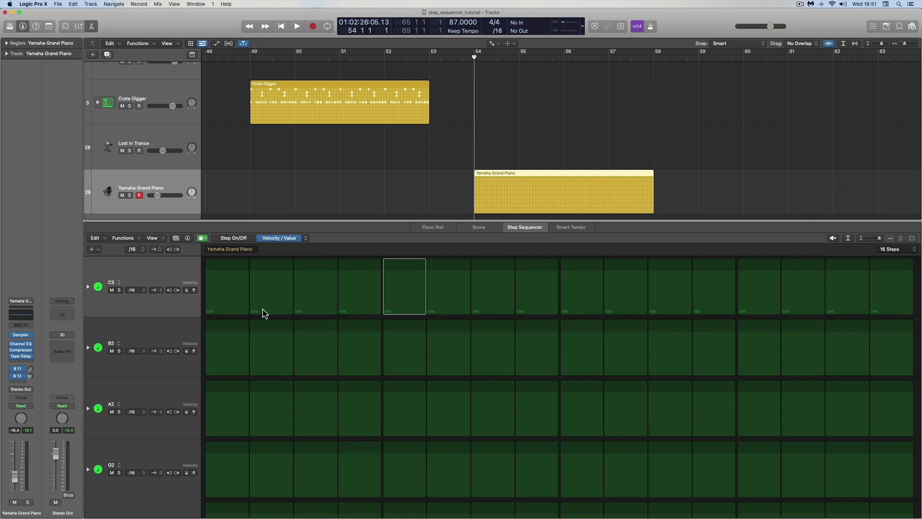
Step: Vary the velocity of the C3 row's first step and reset it to 100
click(226, 274)
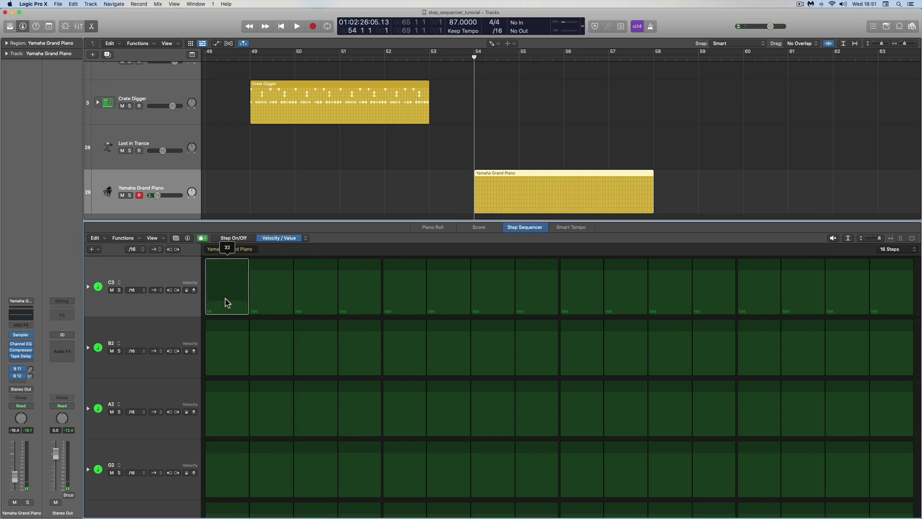
mouse_move(226, 297)
mouse_down()
mouse_move(218, 304)
mouse_move(223, 296)
mouse_up()
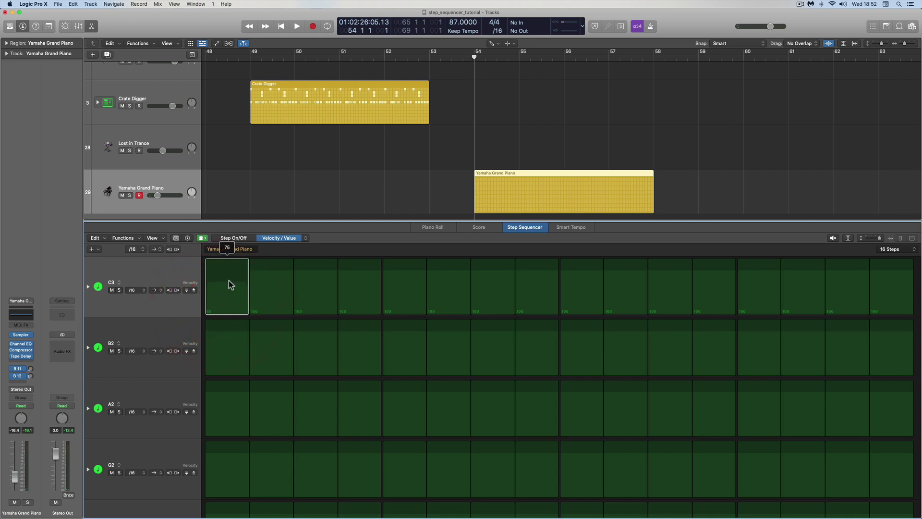
alt+click(228, 289)
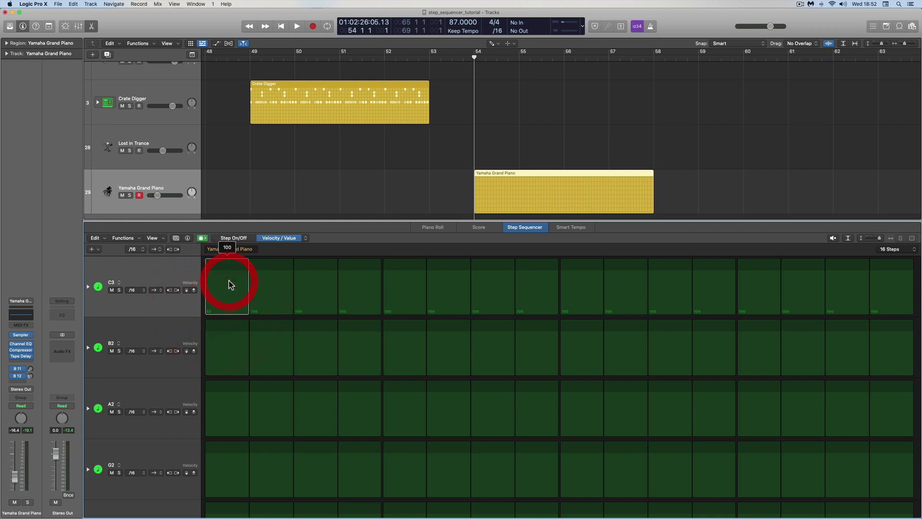
Step: Set Display Edit Mode Values to Only when Editing Values and test it on the velocity of the C3 row's first step
click(163, 239)
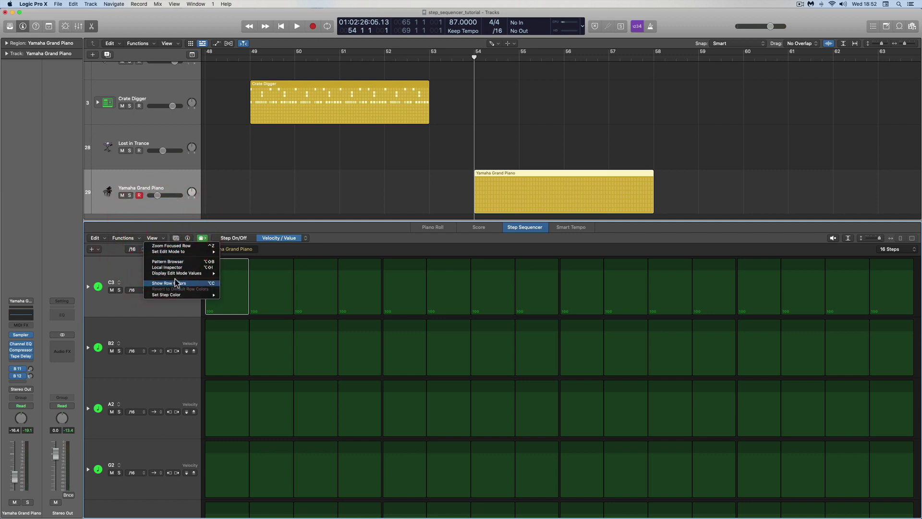
click(245, 272)
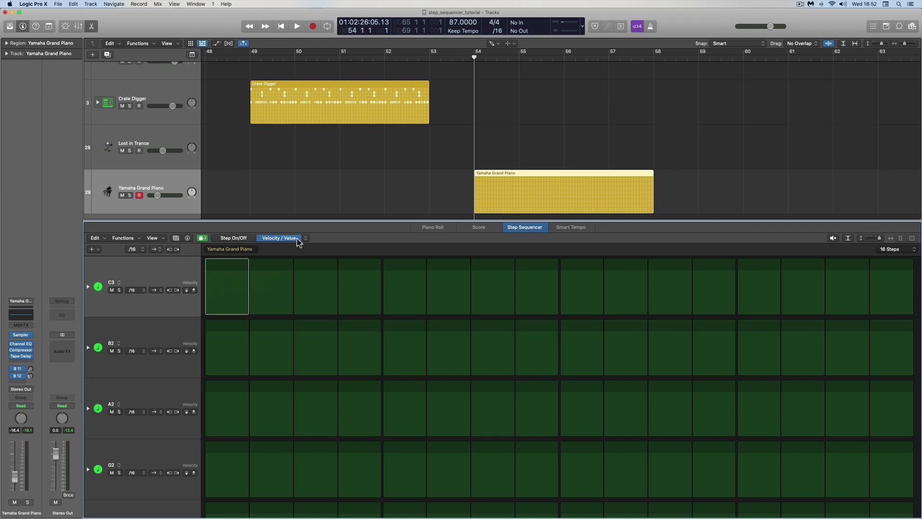
drag(229, 270, 233, 294)
Step: Set Display Edit Mode Values to Always for All Rows and reduce the row height so that all rows fit
click(160, 239)
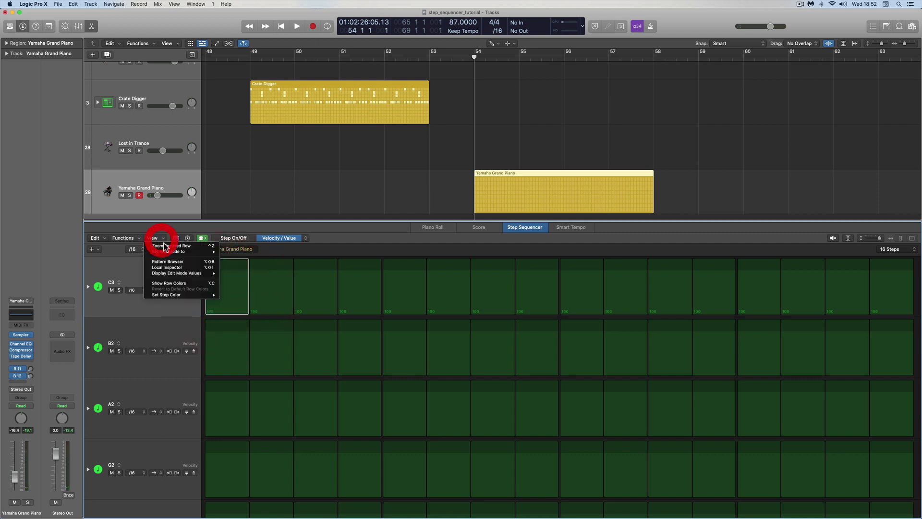
mouse_move(177, 273)
click(246, 285)
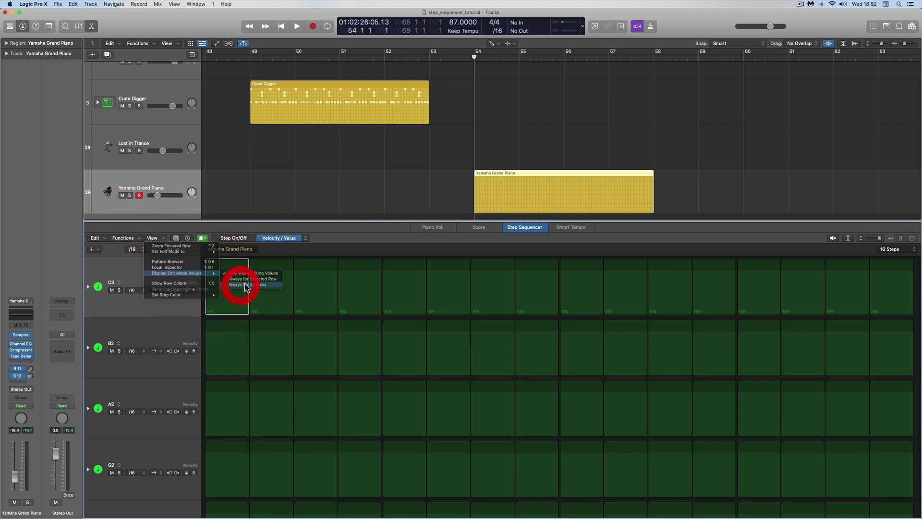
click(872, 238)
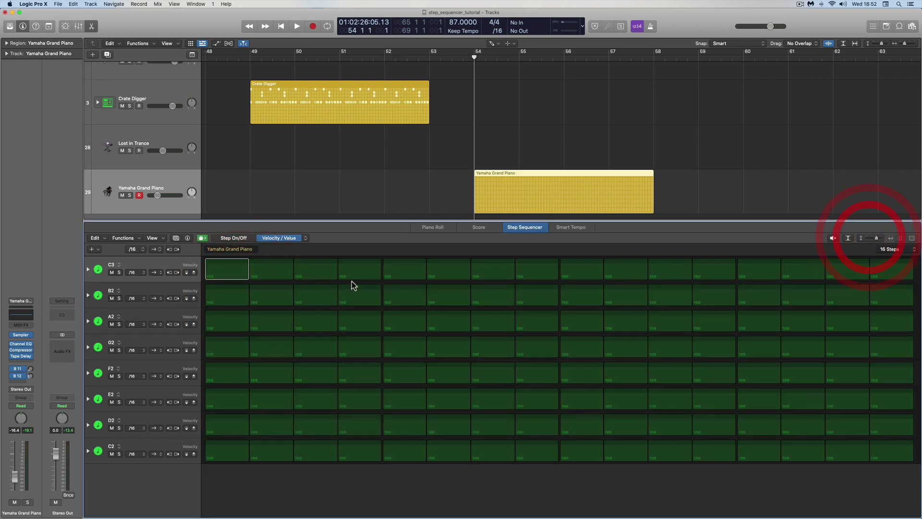
Step: Switch the edit mode to Step On/Off and back to Velocity / Value
click(245, 237)
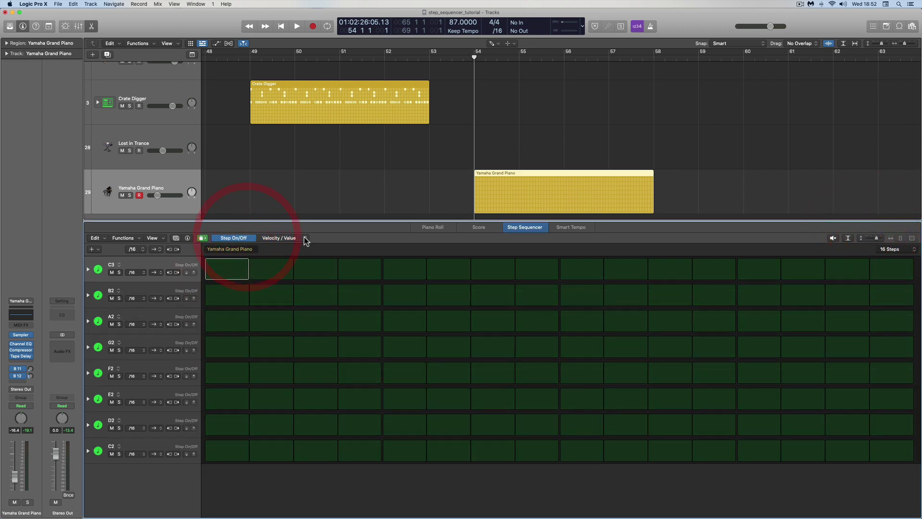
click(305, 238)
click(324, 275)
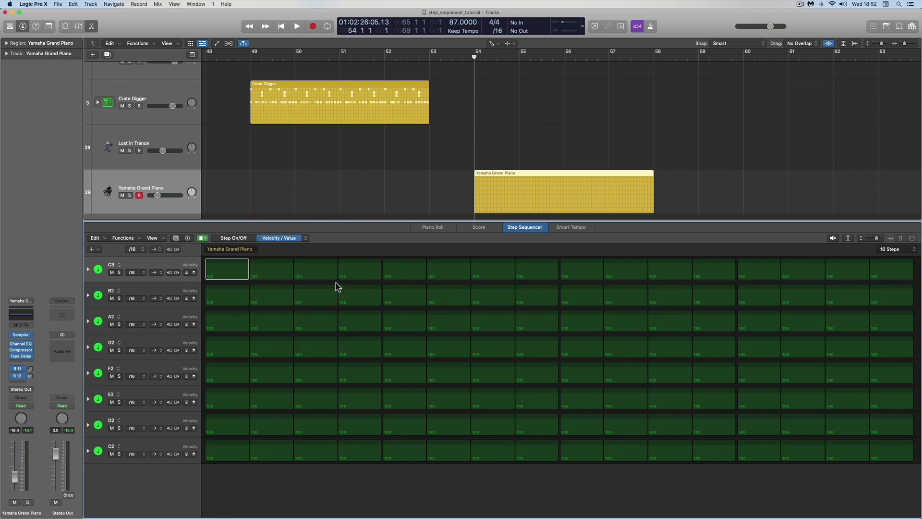
Step: Set Display Edit Mode Values back to Always for Selected Row
click(154, 238)
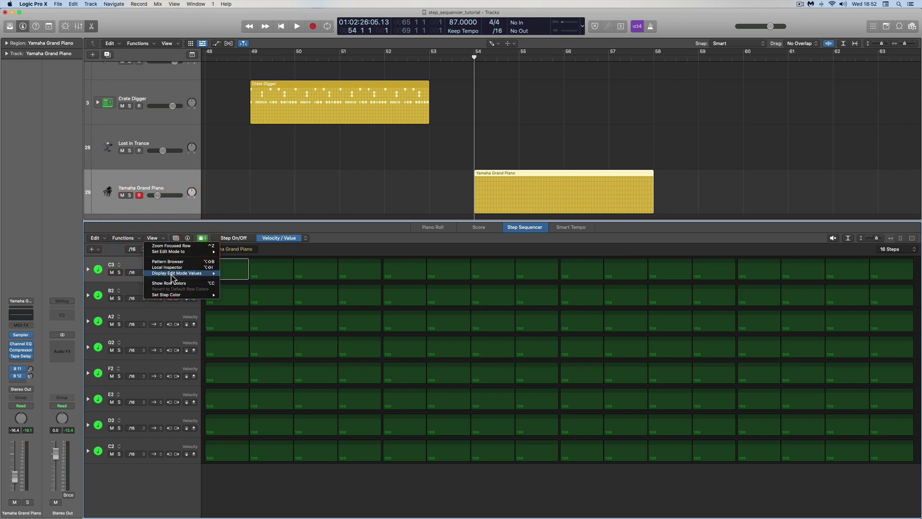
mouse_move(171, 274)
click(251, 279)
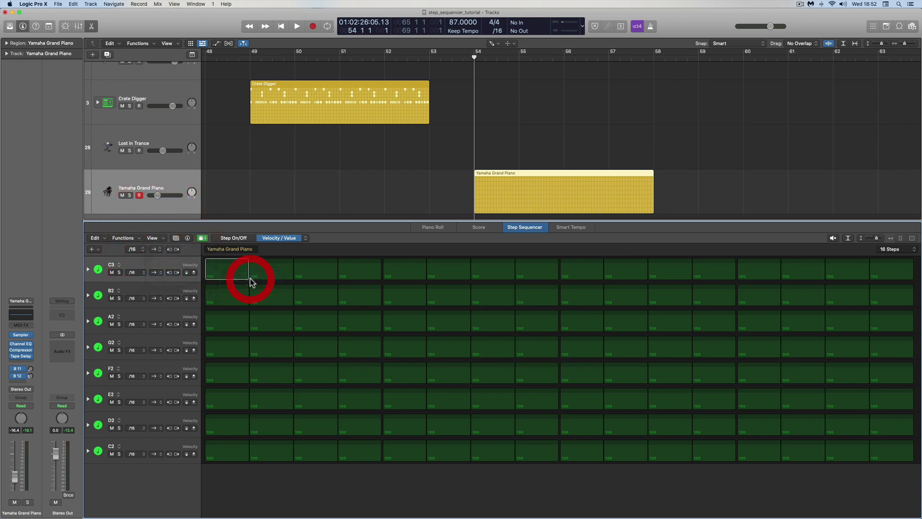
Step: Show the row colors and change the C3 row's color to red
click(160, 237)
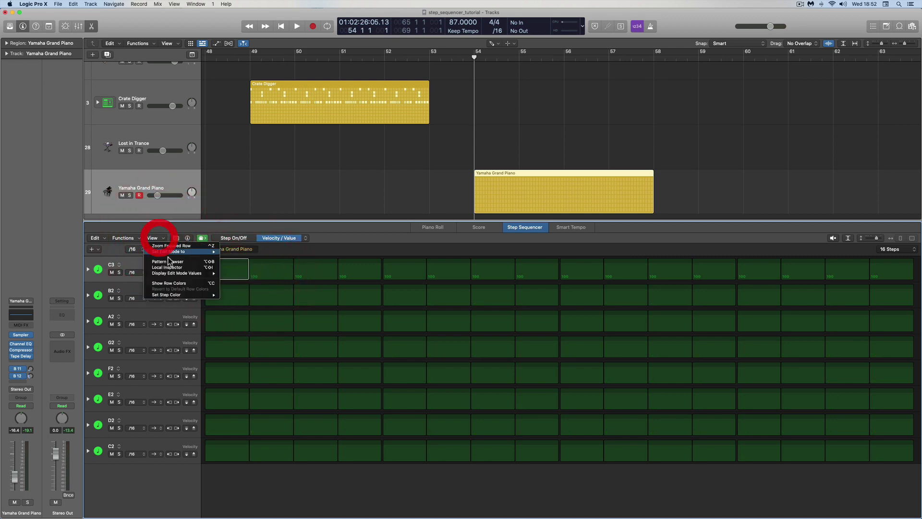
click(349, 235)
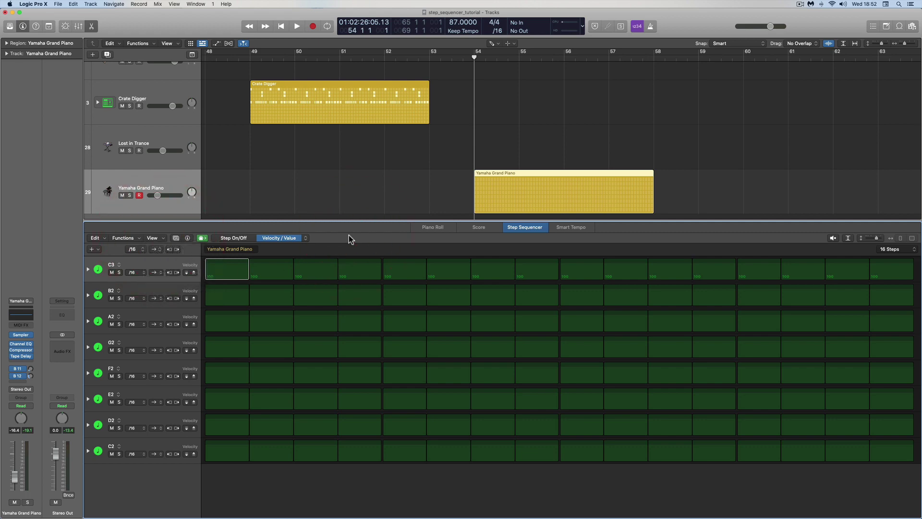
key(alt+c)
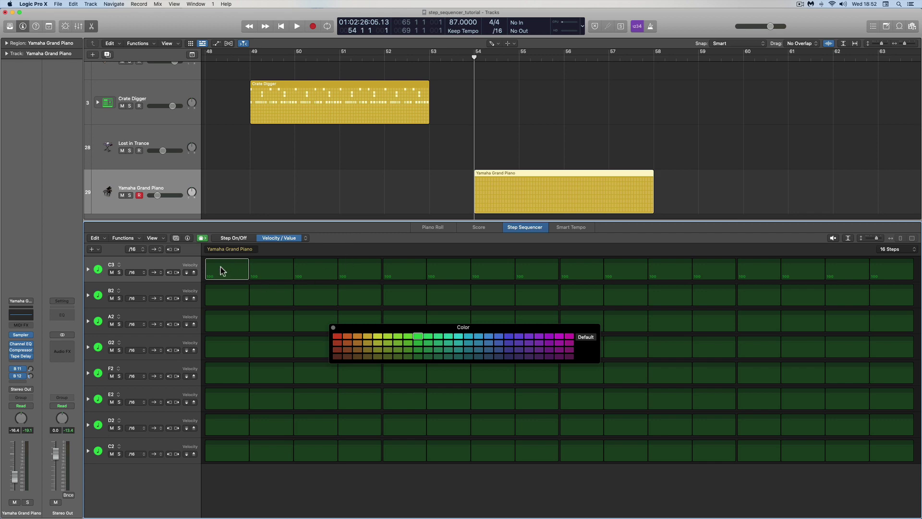
click(339, 337)
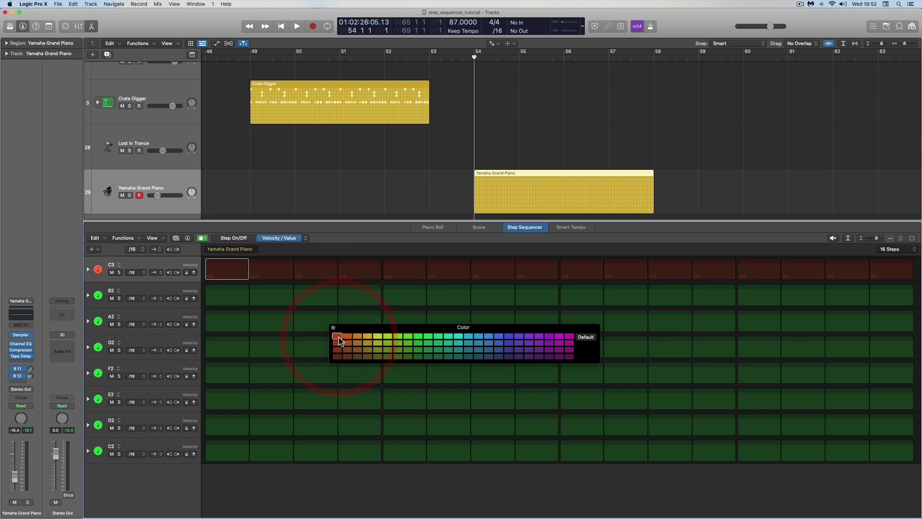
Step: Set the C3 row's color back to green and close the color palette
click(419, 345)
click(419, 344)
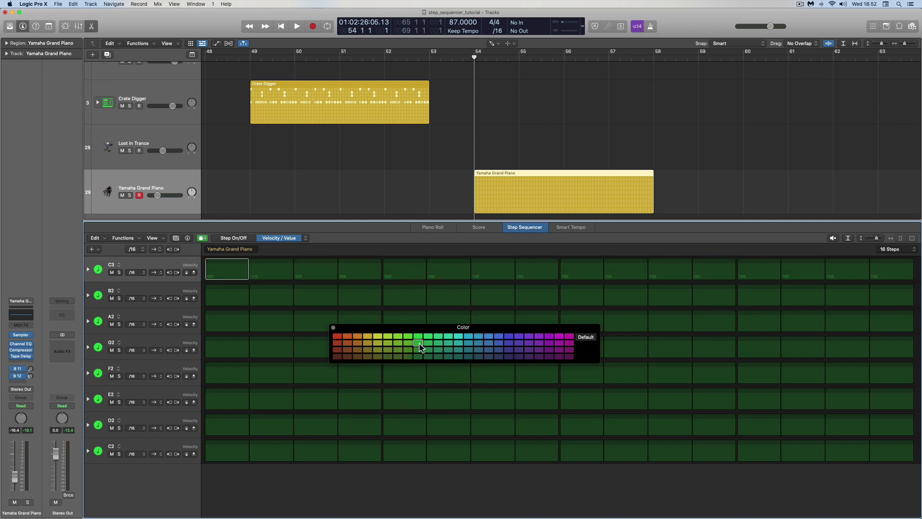
click(419, 344)
click(420, 343)
click(426, 342)
click(419, 342)
click(334, 327)
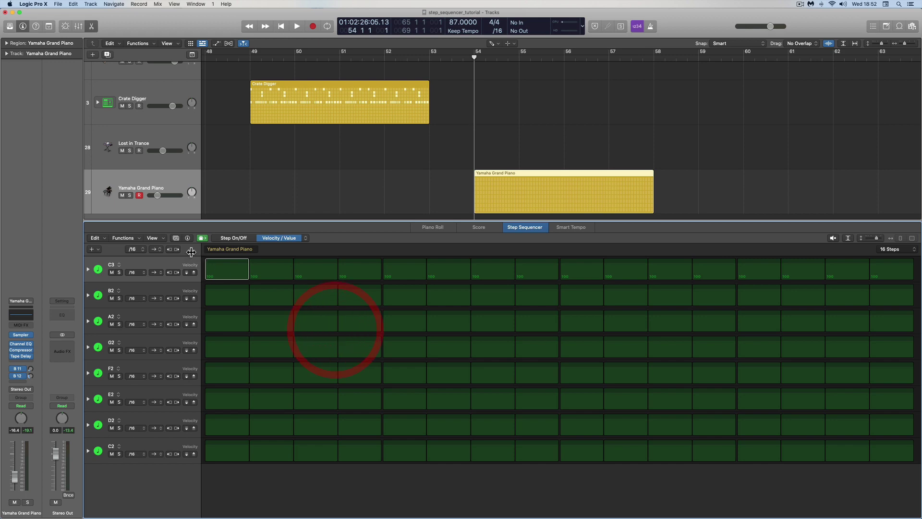
Step: Set the step color to By Region
click(160, 238)
mouse_move(178, 295)
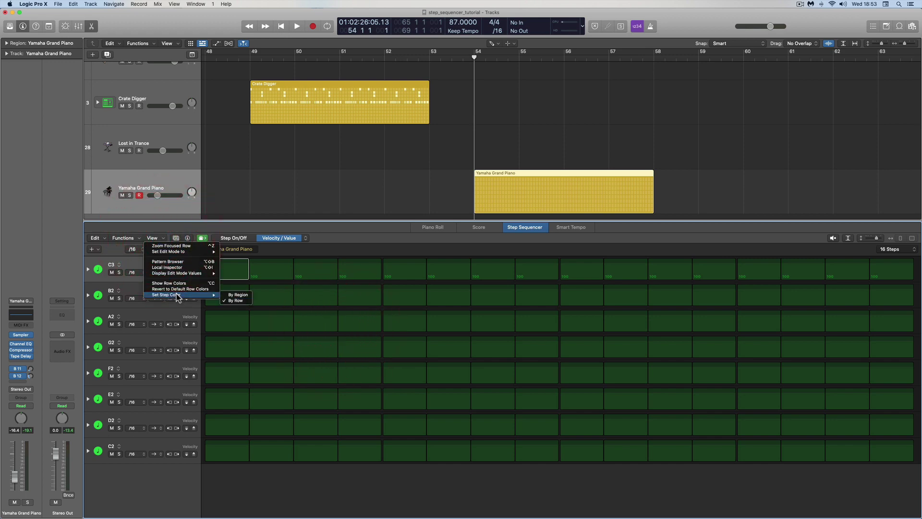
click(238, 294)
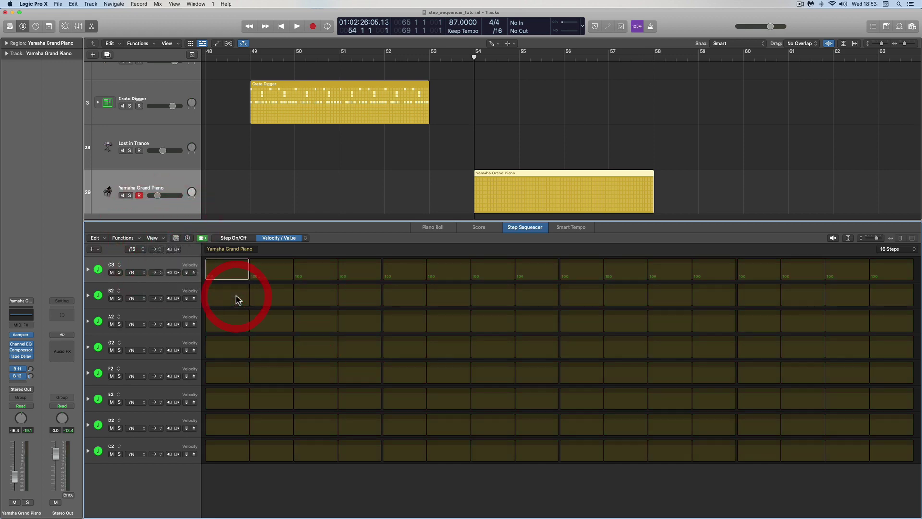
Step: Switch the edit mode to Step On/Off and turn on steps 1 and 4 in the C3 row
click(234, 238)
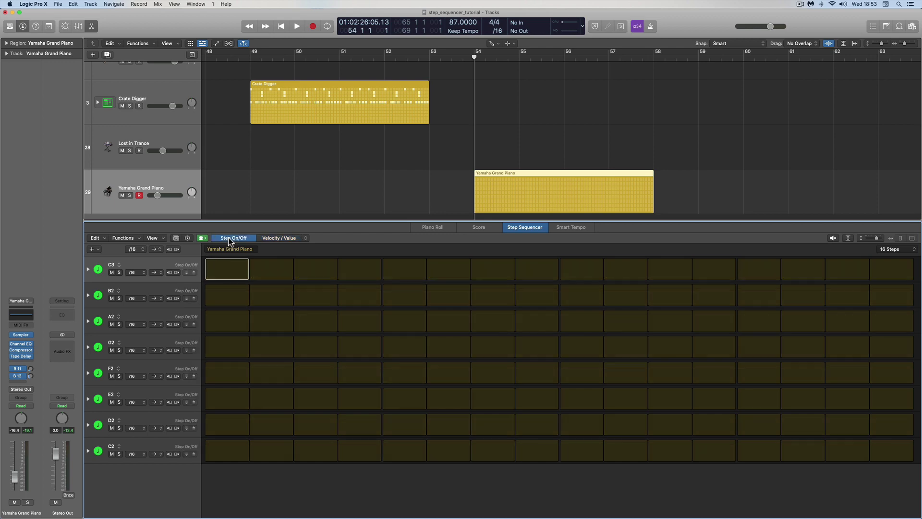
click(227, 268)
click(360, 268)
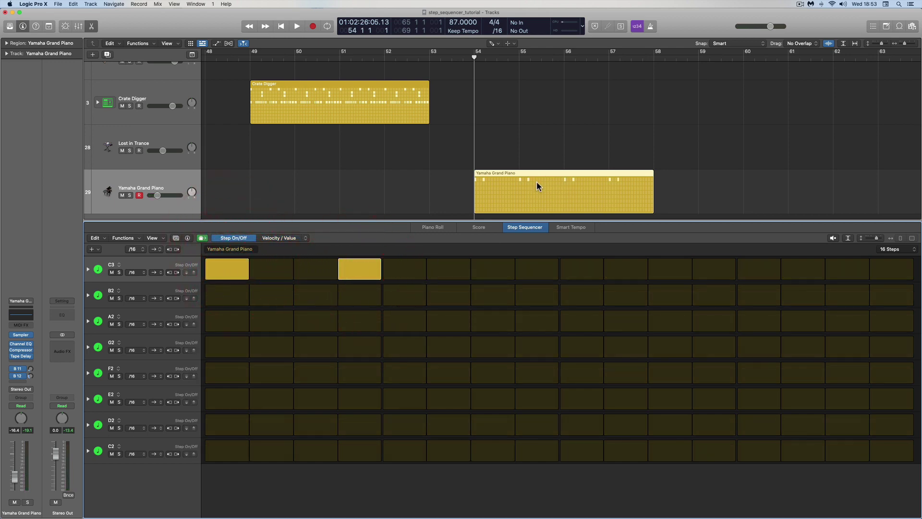
Step: Set the step color to By Row
click(160, 238)
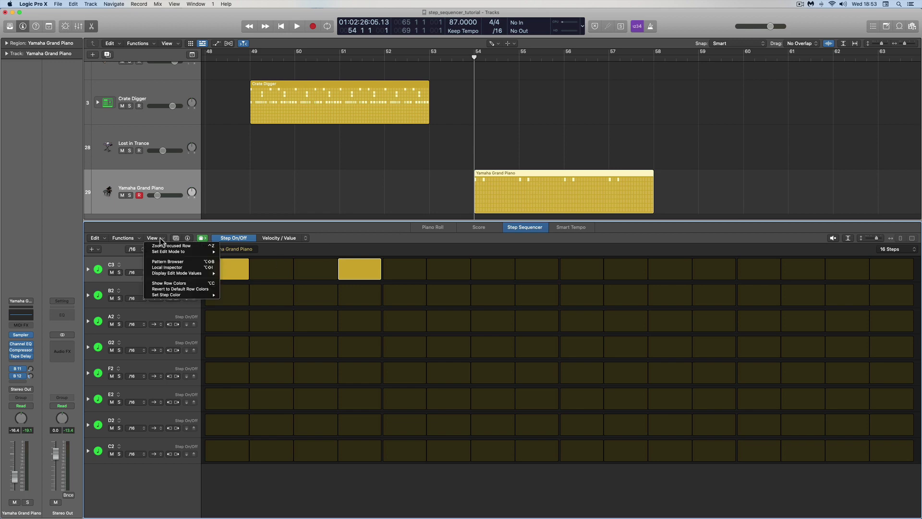
mouse_move(192, 294)
click(236, 300)
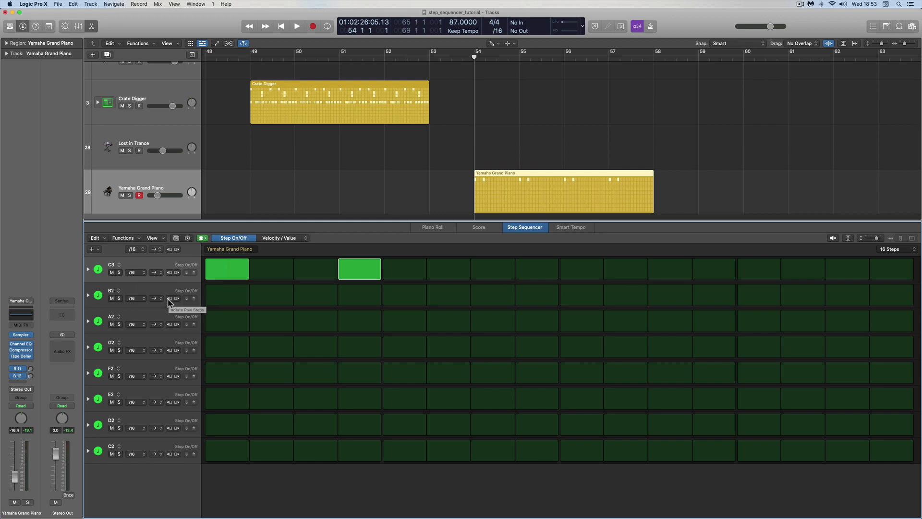
Step: Examine the sequencer's Functions commands and the row commands offered for the C3 and B2 rows
click(133, 239)
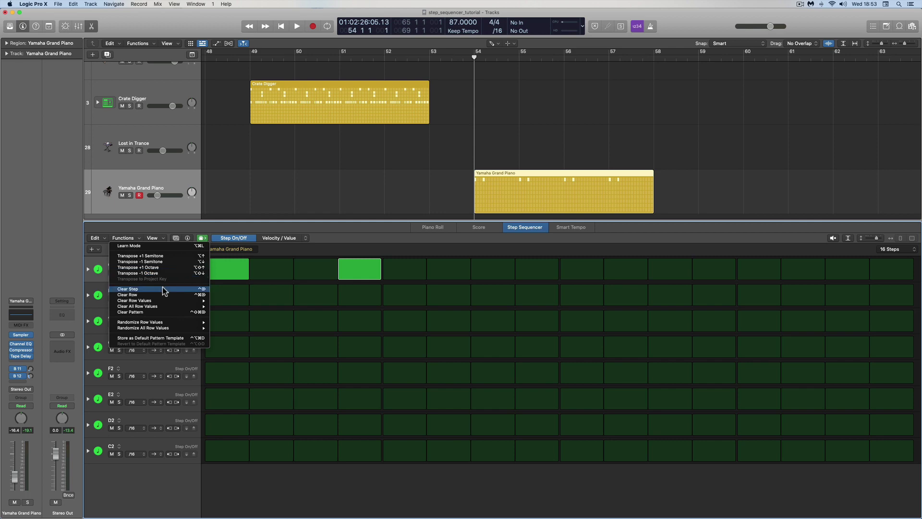
click(173, 226)
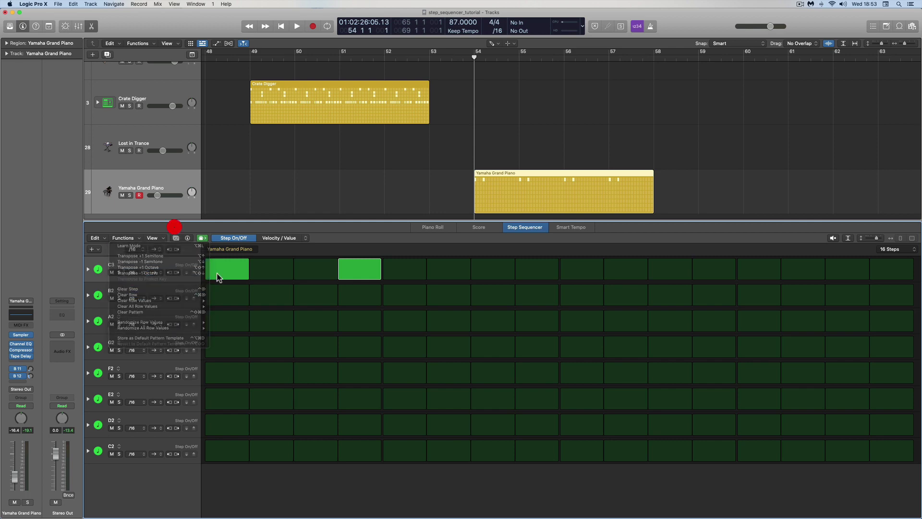
right_click(146, 263)
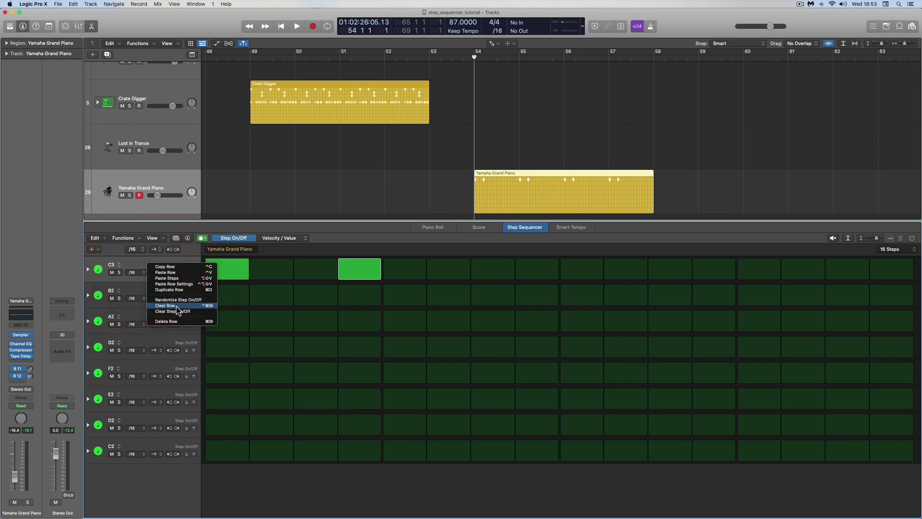
click(167, 266)
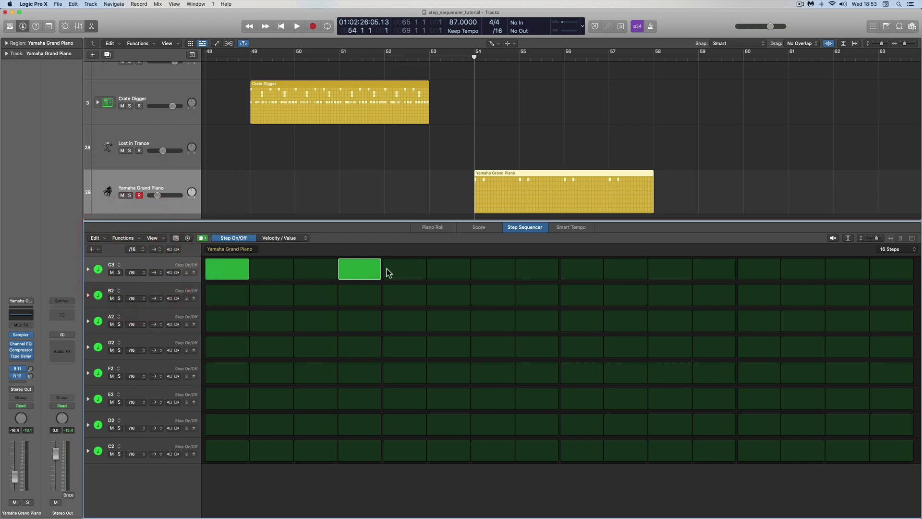
right_click(153, 298)
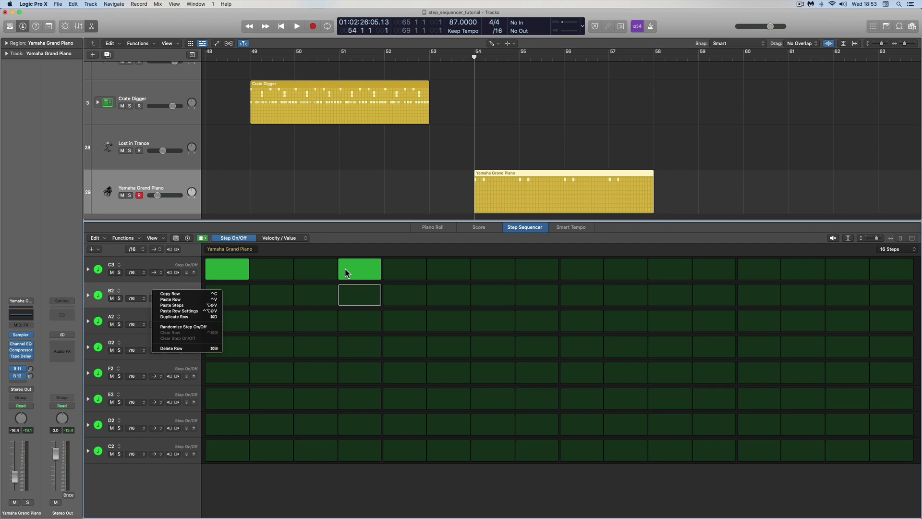
click(158, 263)
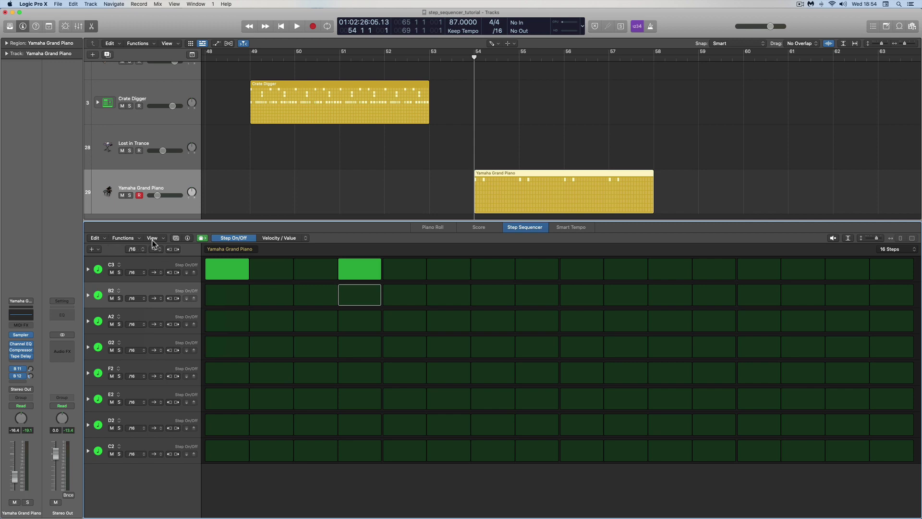
click(160, 261)
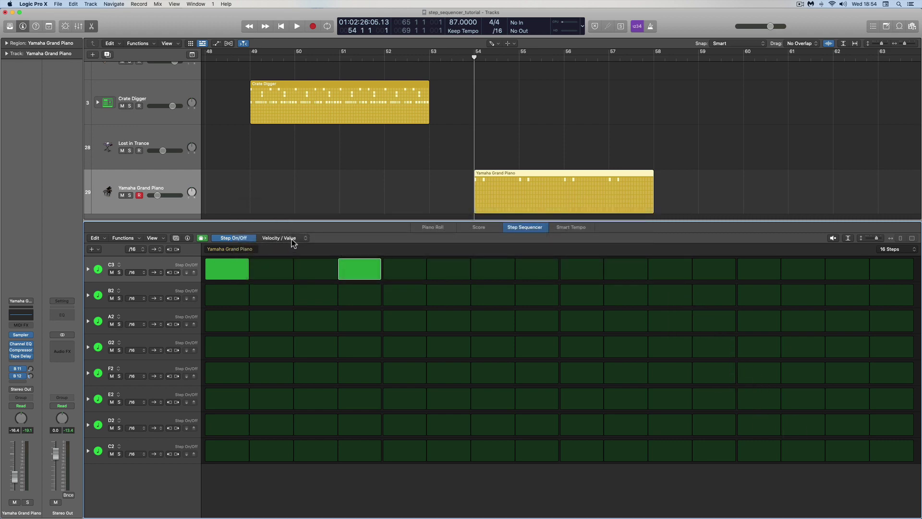
Step: Examine the list of available edit modes without changing the Velocity / Value selection
click(303, 239)
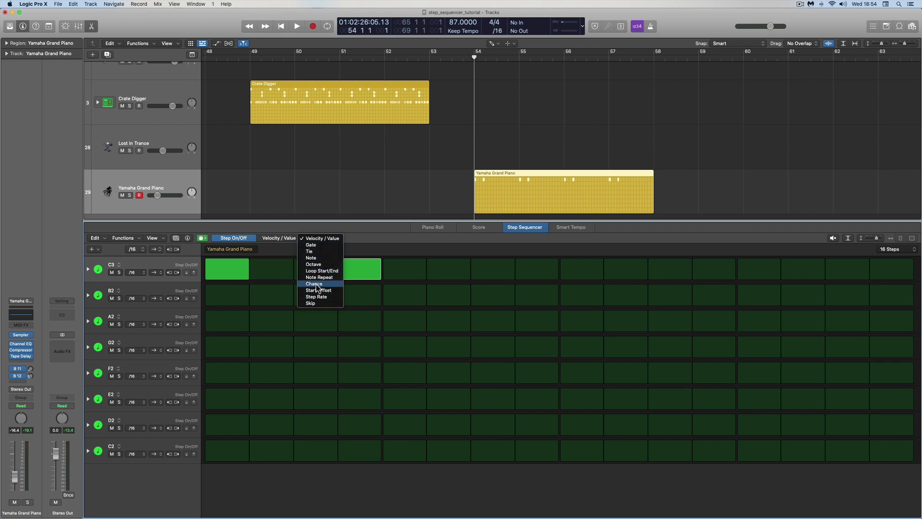
click(367, 235)
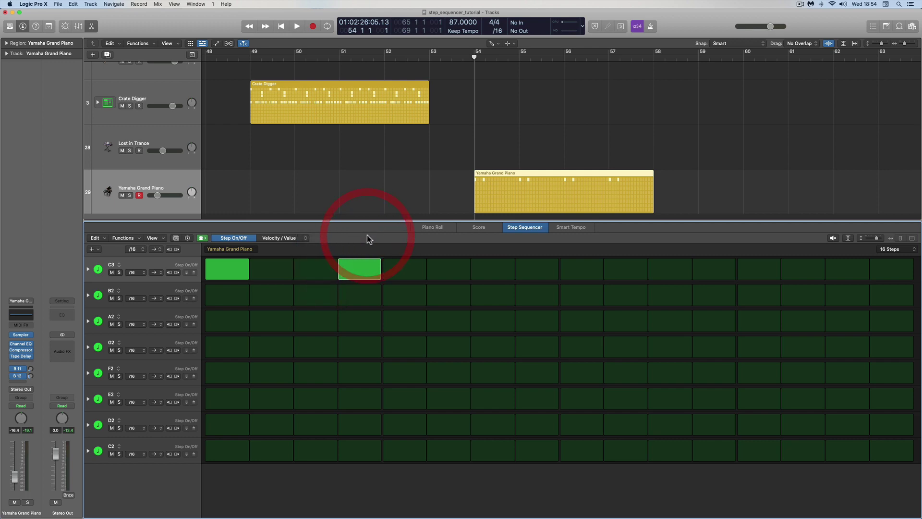